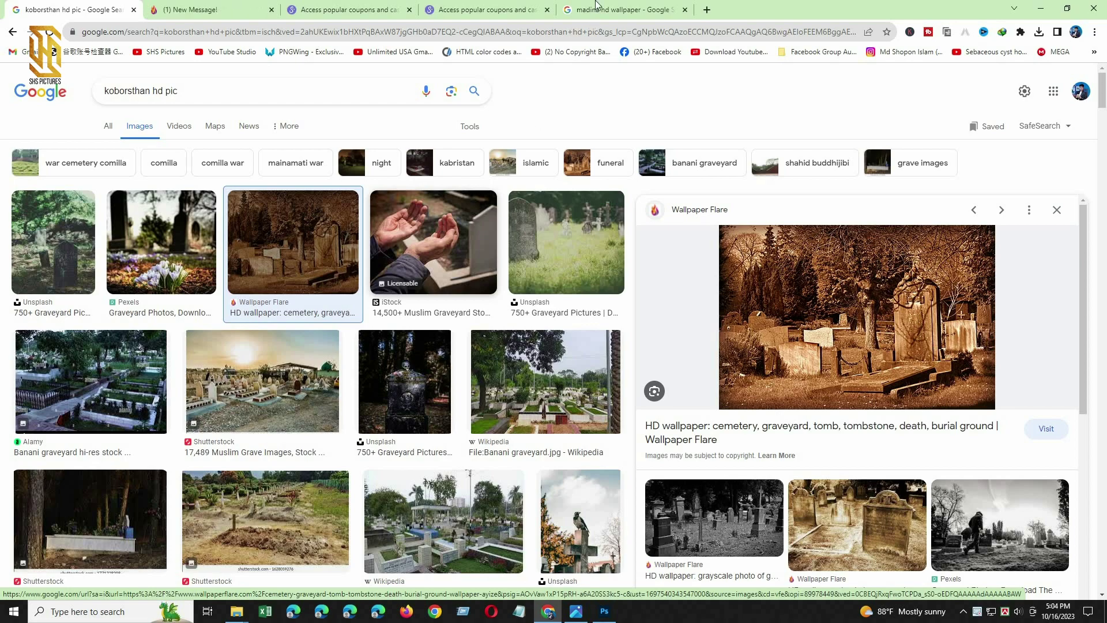
Look through the Google image results for "madina hd wallpaper".
left_click(622, 10)
scroll(152, 97, "up", 3)
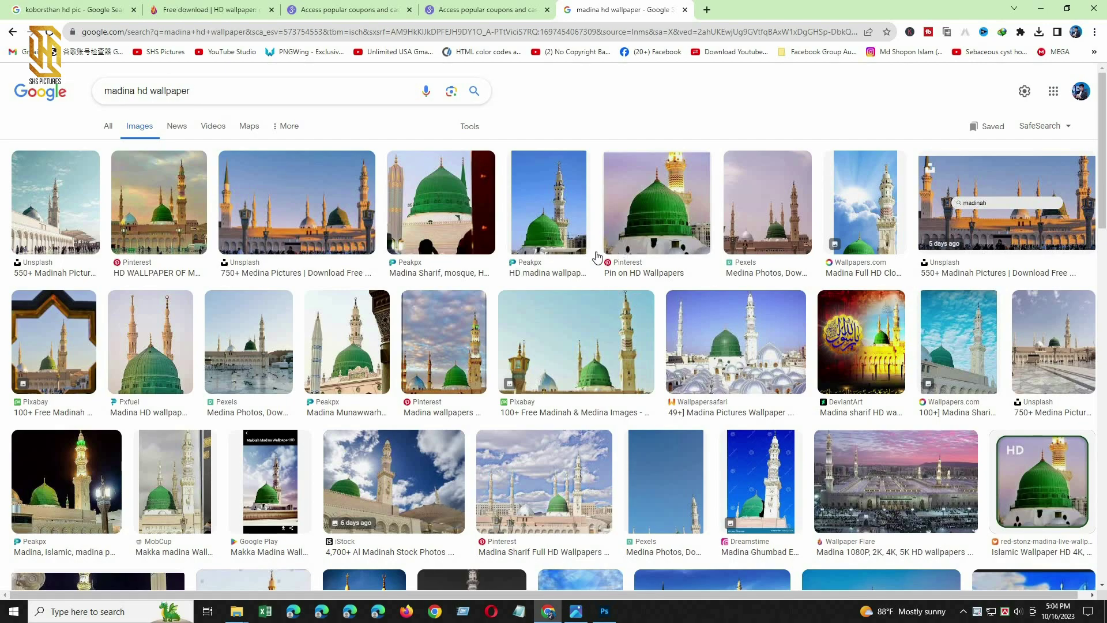
scroll(98, 134, "down", 1)
scroll(99, 134, "up", 1)
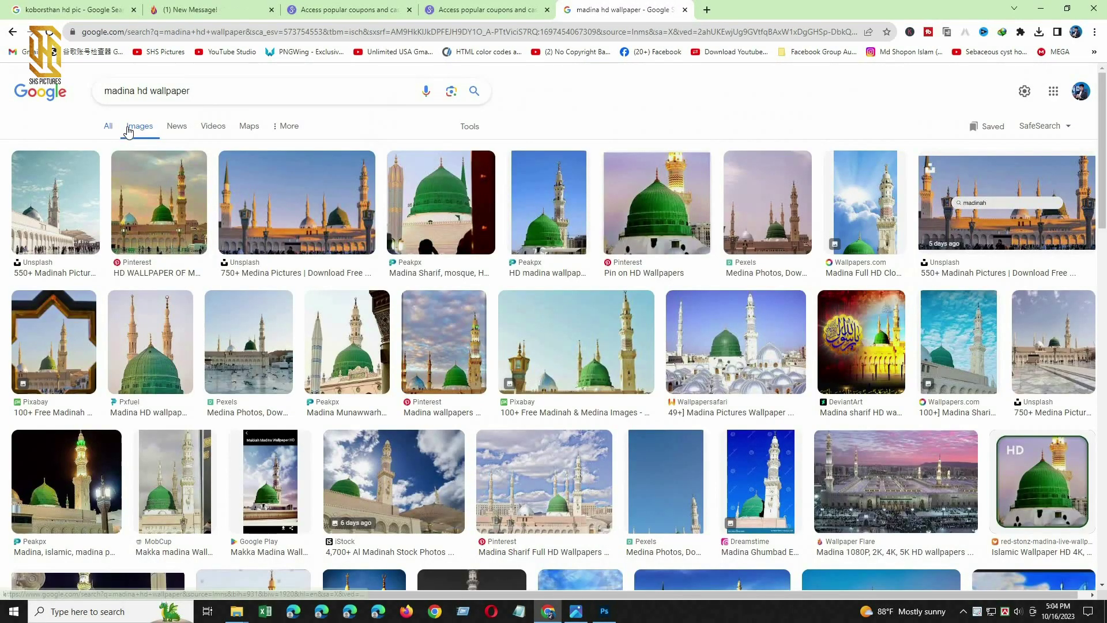
left_click(185, 138)
left_click(187, 131)
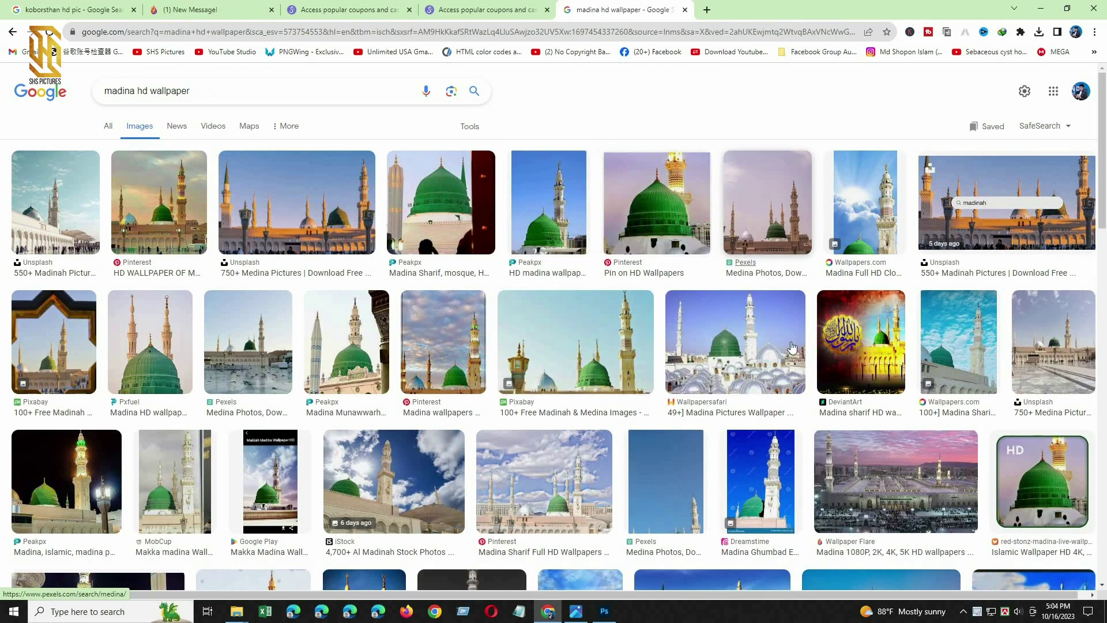
scroll(840, 442, "down", 4)
scroll(838, 441, "down", 6)
scroll(647, 192, "up", 5)
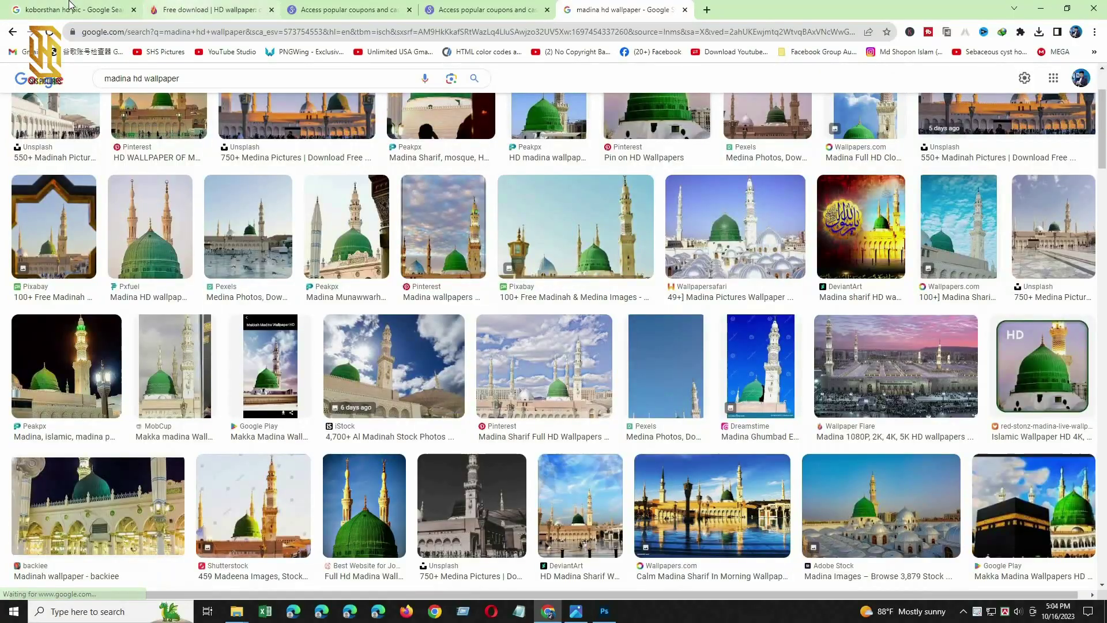
Examine the sepia cemetery wallpaper on its Wallpaper Flare download page and in the "koborsthan hd pic" image results.
left_click(191, 9)
left_click(75, 9)
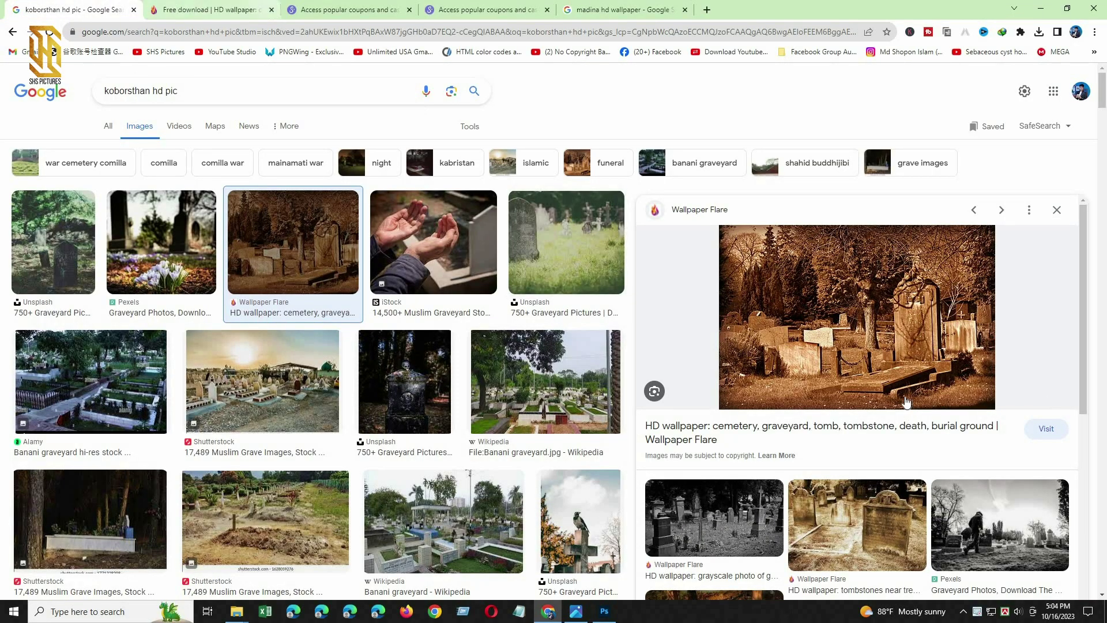
key("ctrl+Tab")
left_click(373, 137)
left_click(226, 6)
left_click(565, 206)
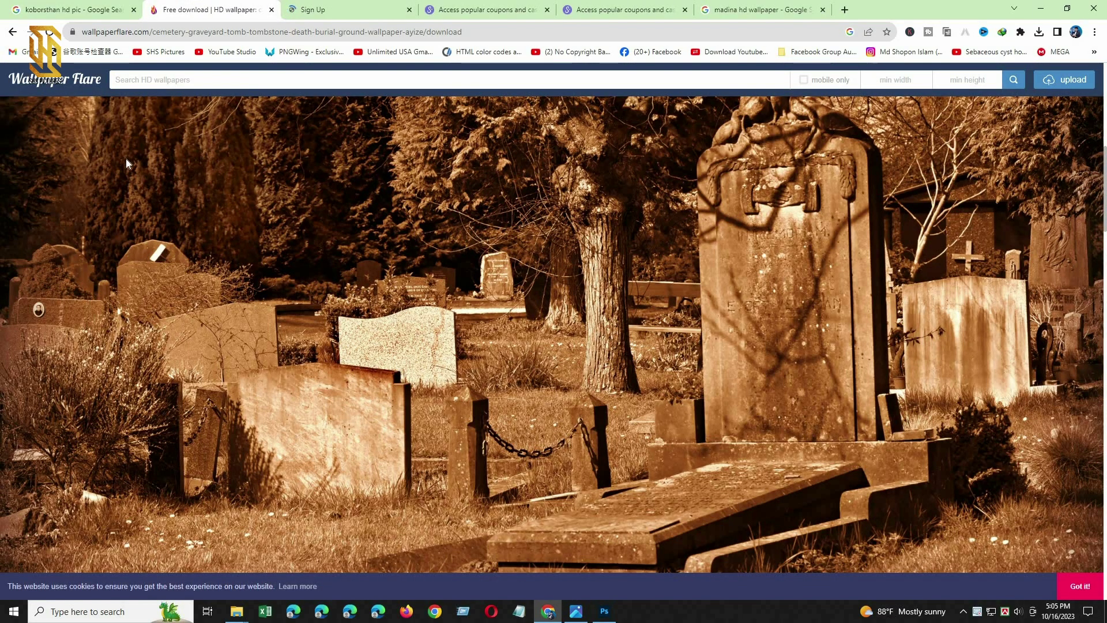
scroll(595, 301, "down", 4)
scroll(596, 301, "up", 4)
key("ctrl+shift+Tab")
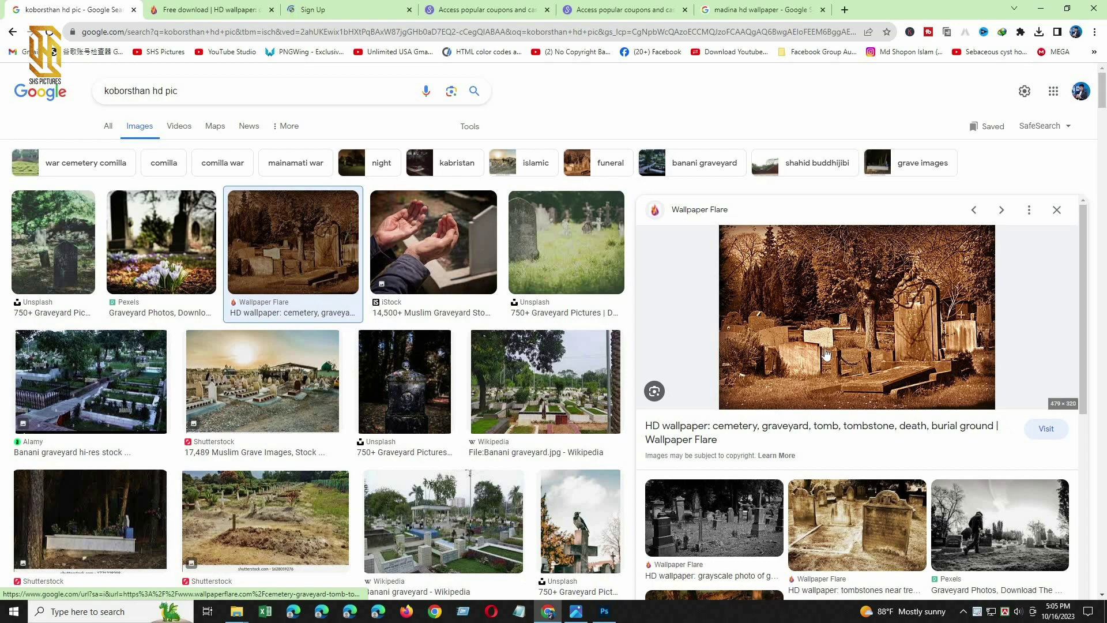
Save the full-size cemetery wallpaper from the Wallpaper Flare page as a JPG to the computer.
left_click(219, 4)
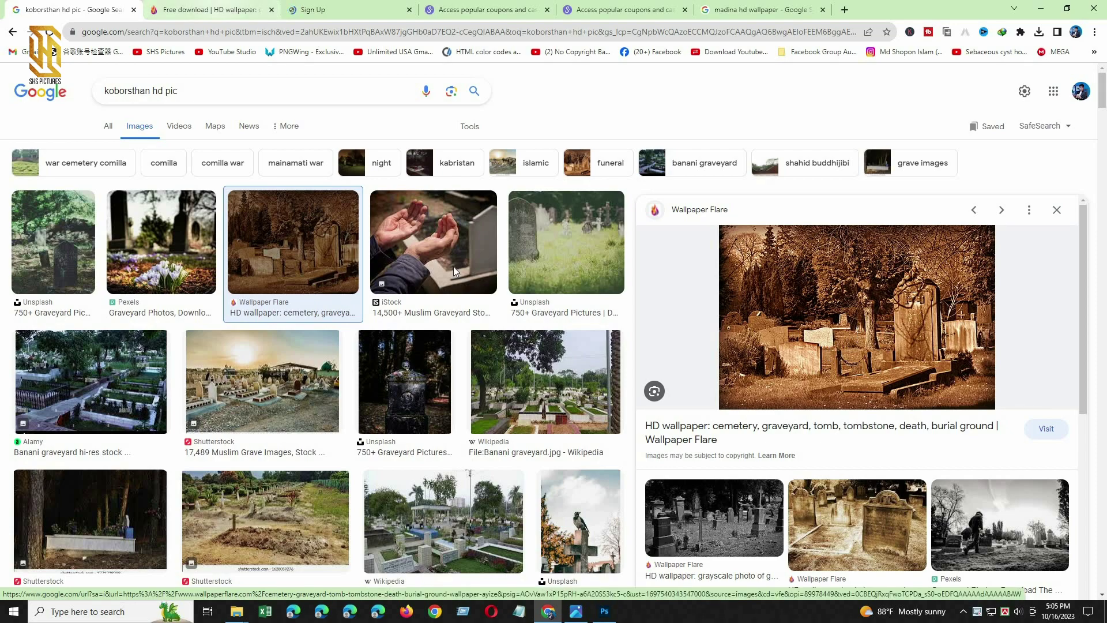
right_click(488, 276)
left_click(484, 271)
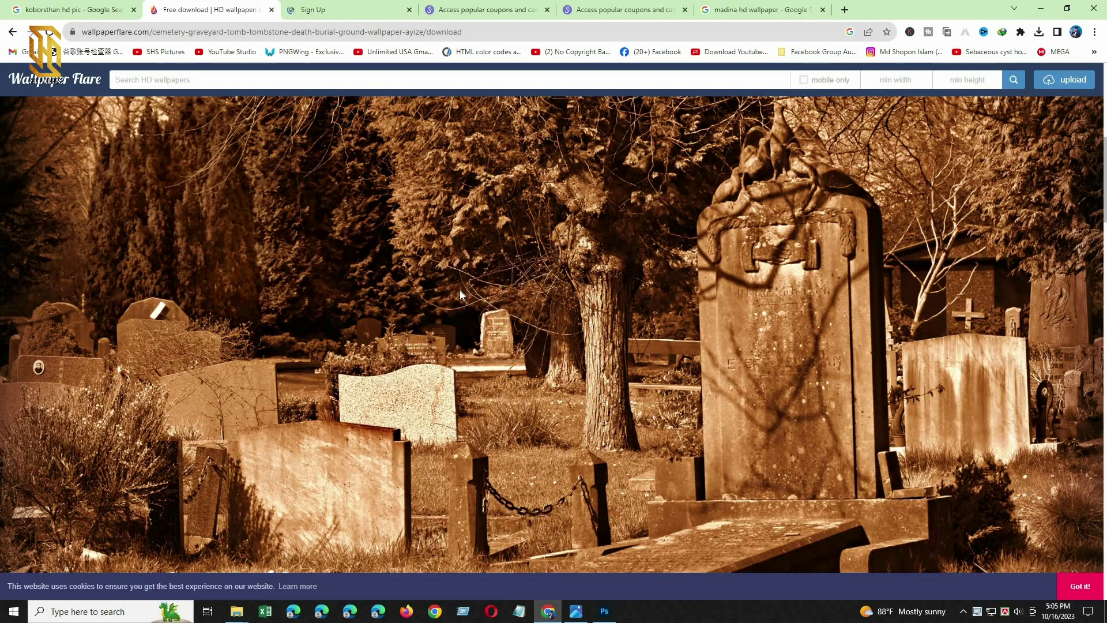
key("Return")
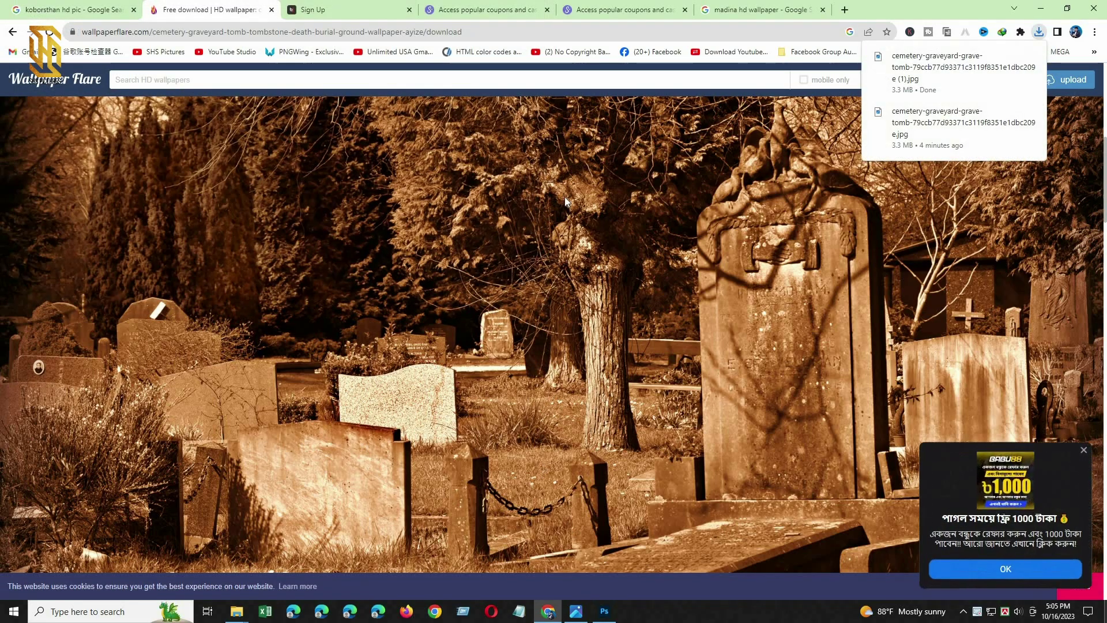
Switch to Photoshop and create a 1920 x 1080 pixel RGB document at 300 pixels/inch with a white background.
key("super+d")
right_click(565, 196)
key("e")
left_click(612, 615)
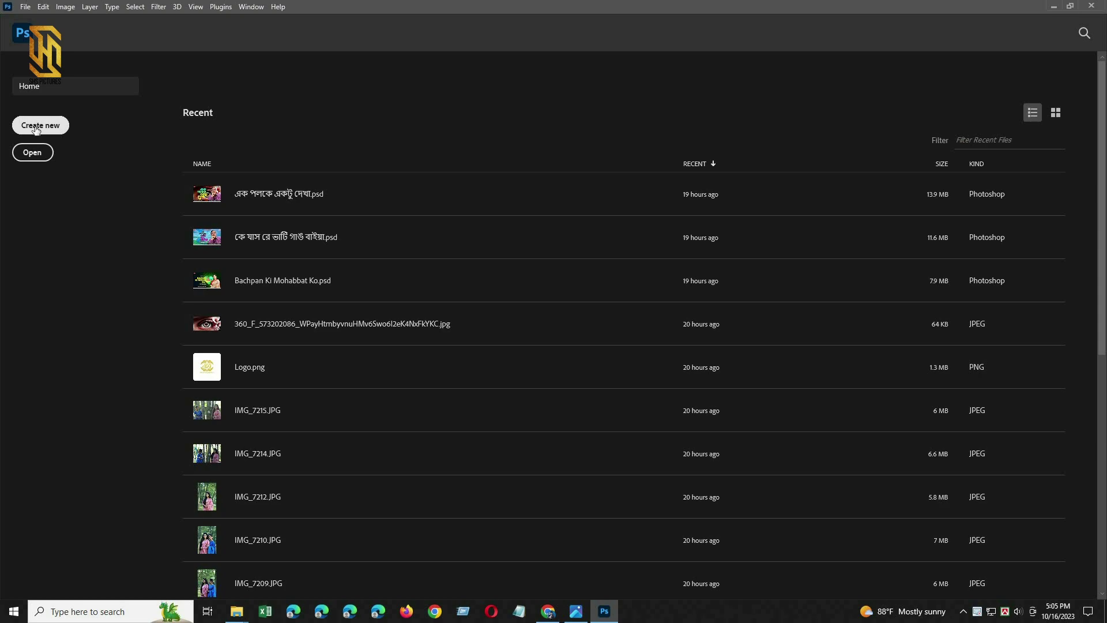
left_click(36, 129)
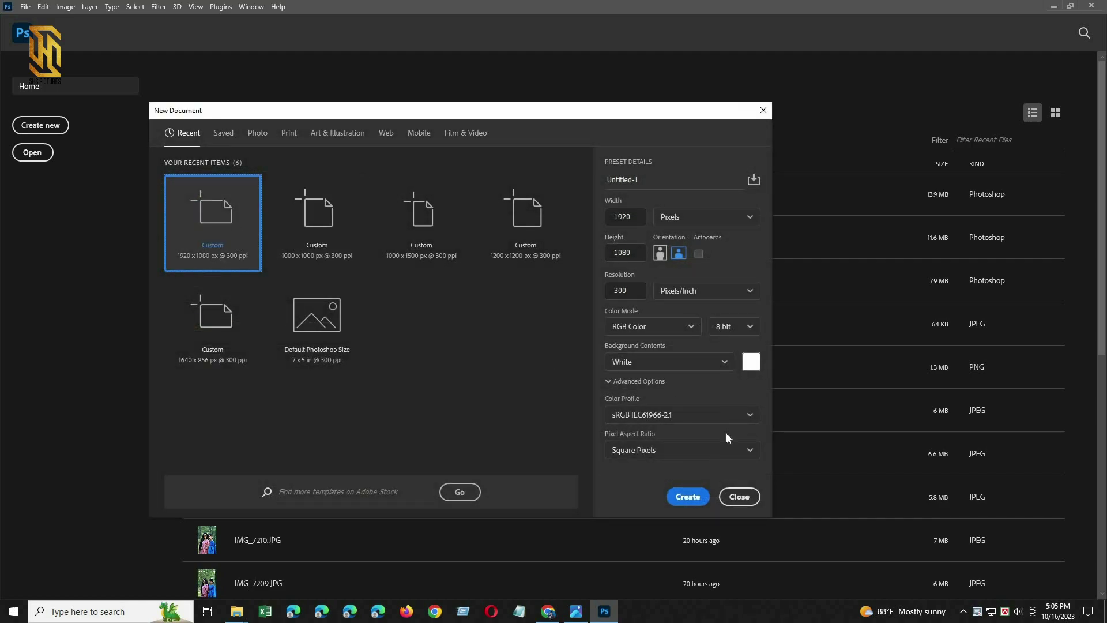
left_click(682, 496)
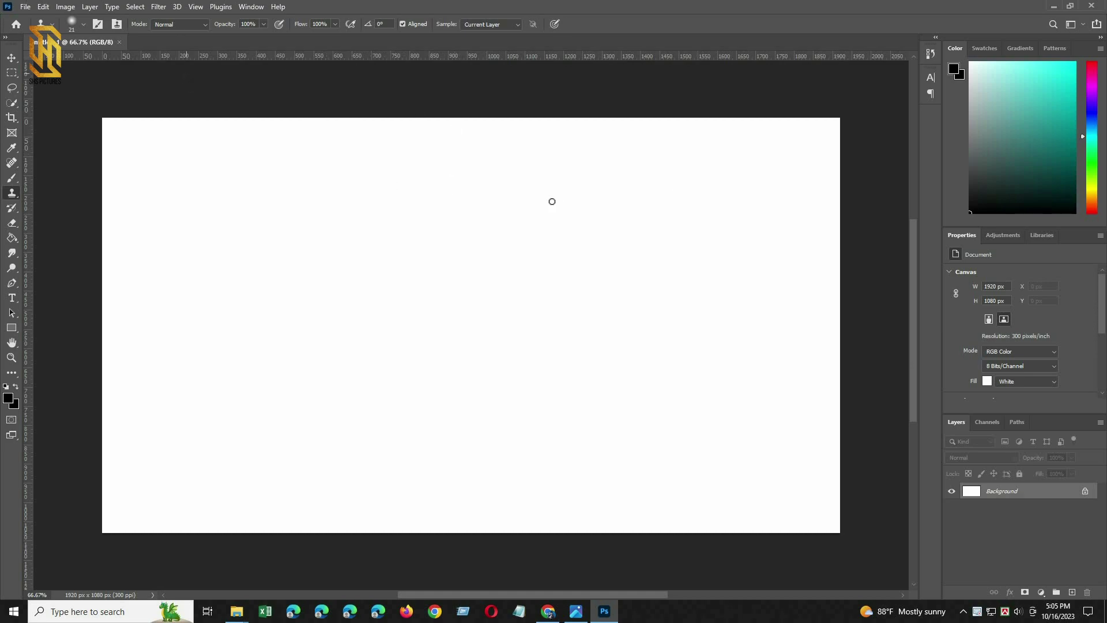
Open the downloaded cemetery-graveyard-grave-tomb JPG ending in (1) from the Downloads folder.
left_click(25, 7)
left_click(46, 29)
left_click(45, 228)
double_click(129, 115)
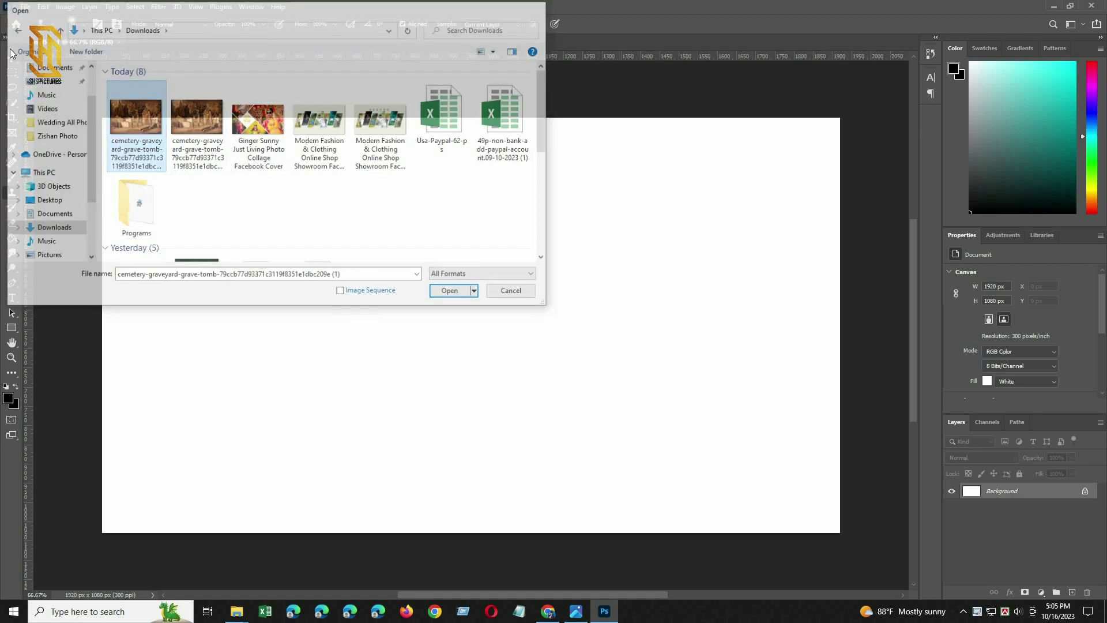
Copy the cemetery photo into the blank document with the Move tool and shift it 126 px left and 252 px down.
left_click(13, 58)
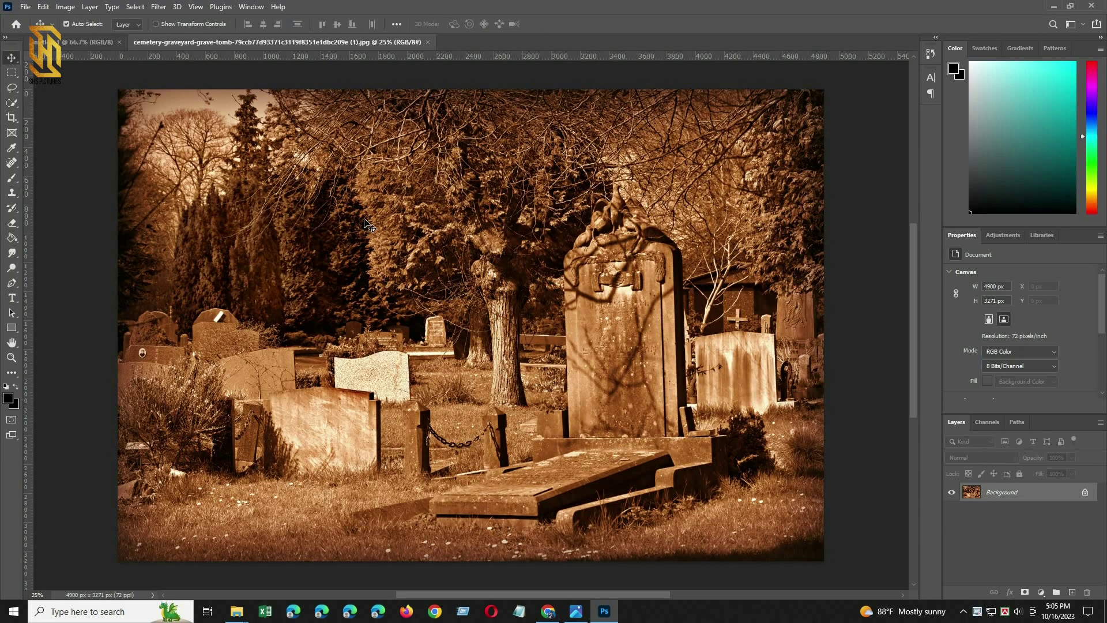
left_click_drag(184, 150, 427, 285)
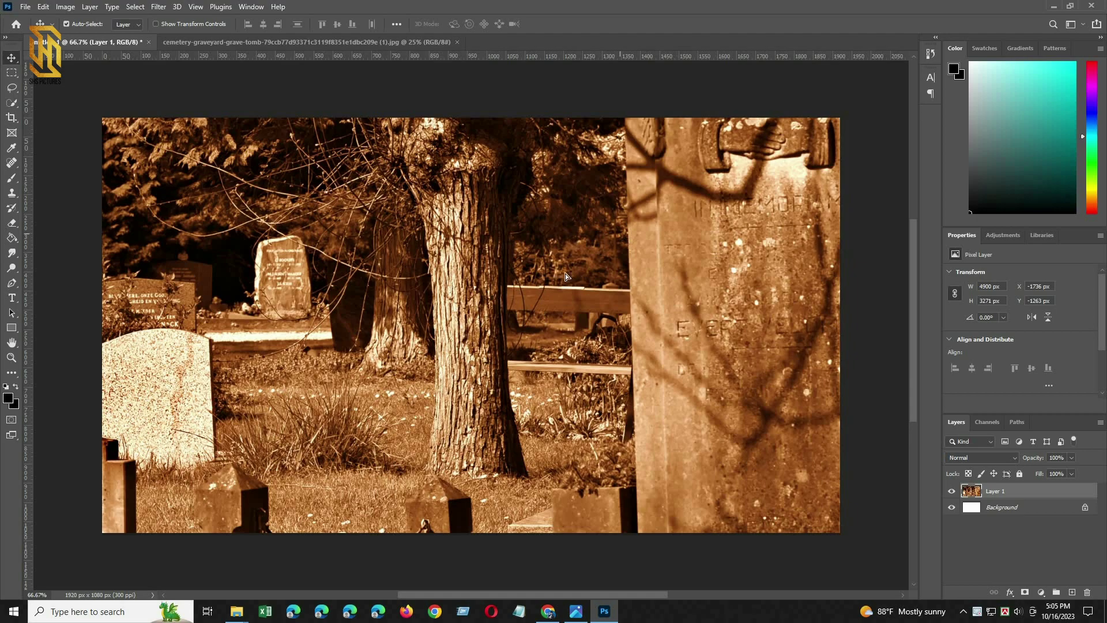
left_click_drag(549, 270, 500, 367)
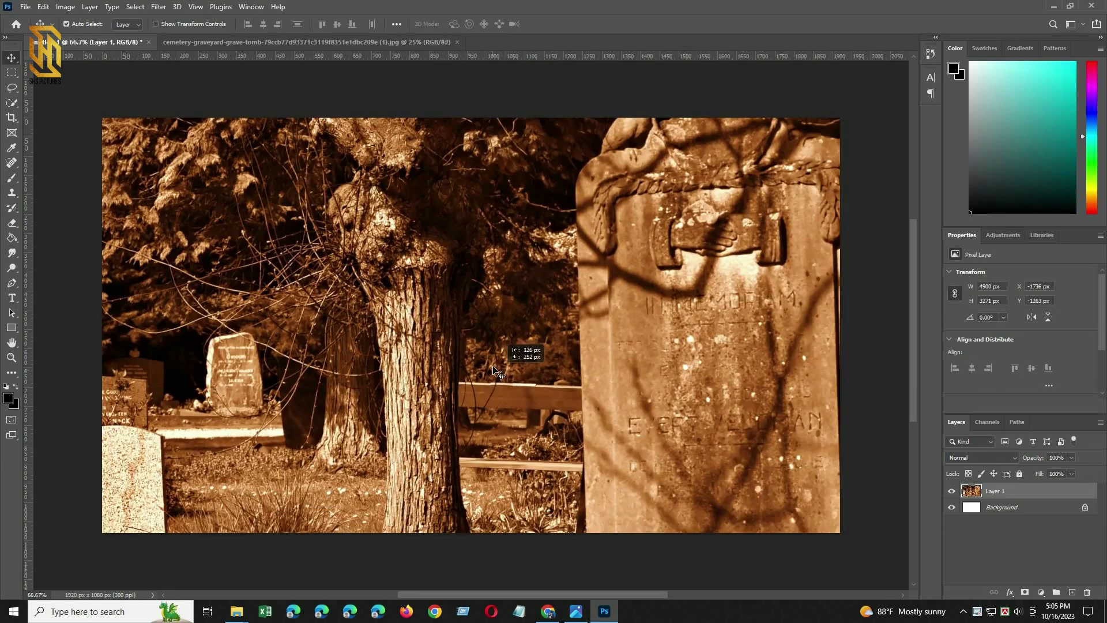
Free Transform the cemetery layer down to 40.43% and position it so that it covers the whole canvas.
key("ctrl")
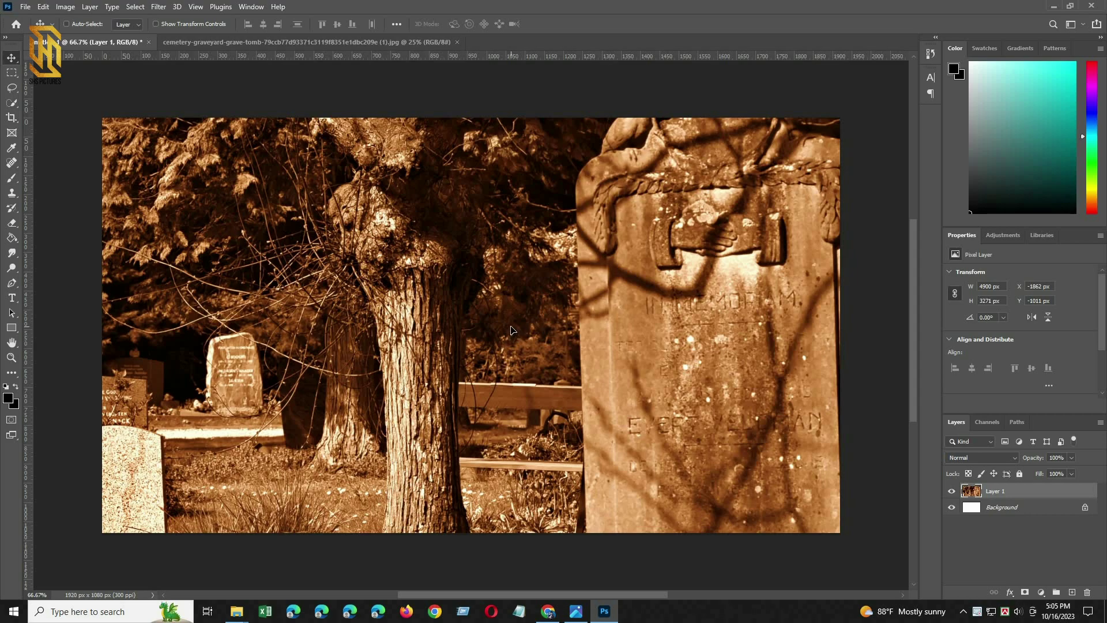
key("ctrl+t")
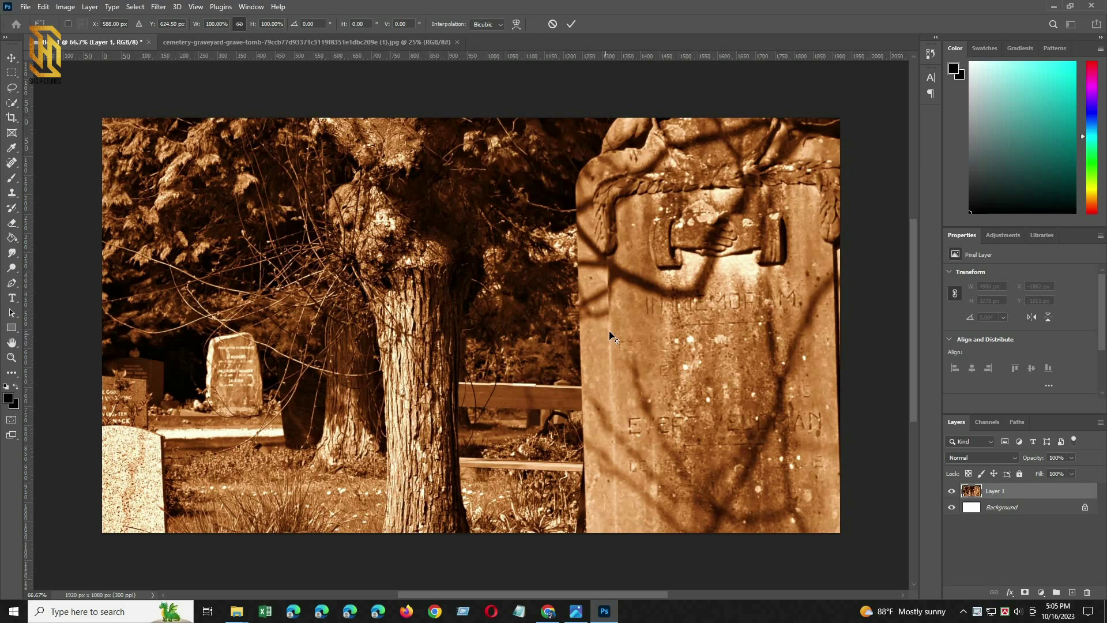
key("ctrl+0")
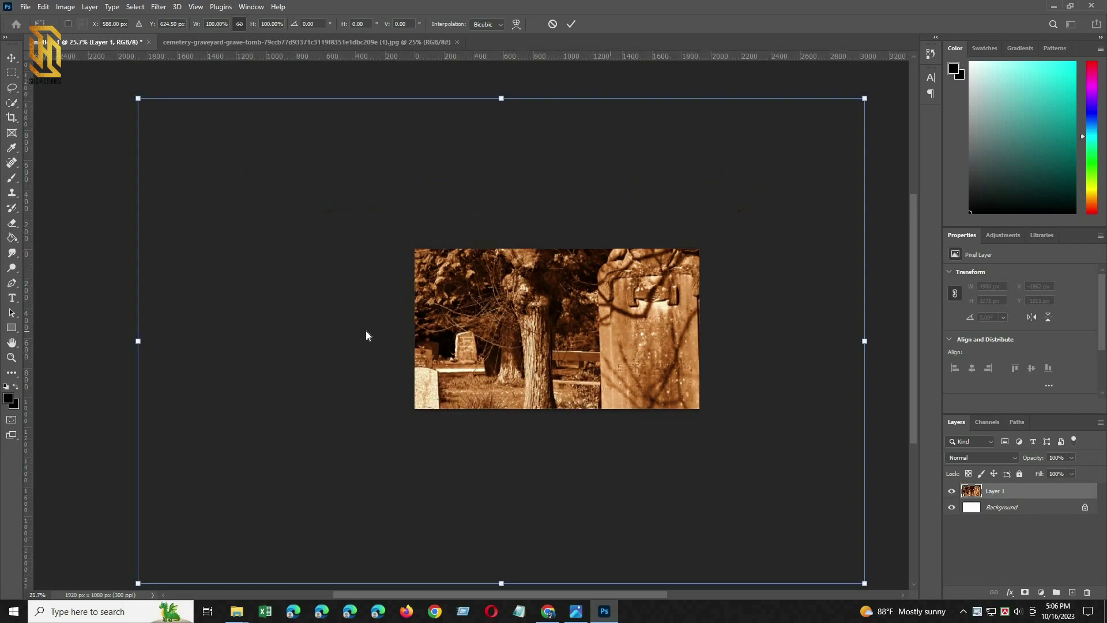
left_click_drag(284, 337, 528, 337)
left_click_drag(618, 336, 551, 343)
left_click_drag(714, 350, 646, 343)
mouse_move(594, 346)
left_mouse_down()
mouse_move(611, 330)
mouse_move(598, 330)
left_mouse_up()
left_click_drag(670, 328, 680, 323)
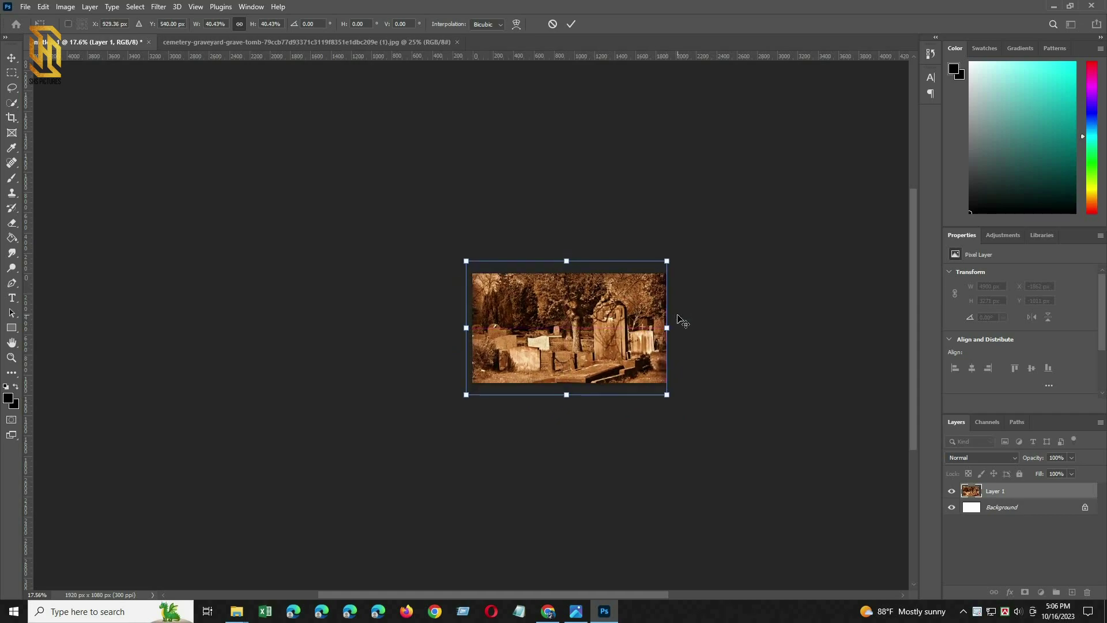
key("Return")
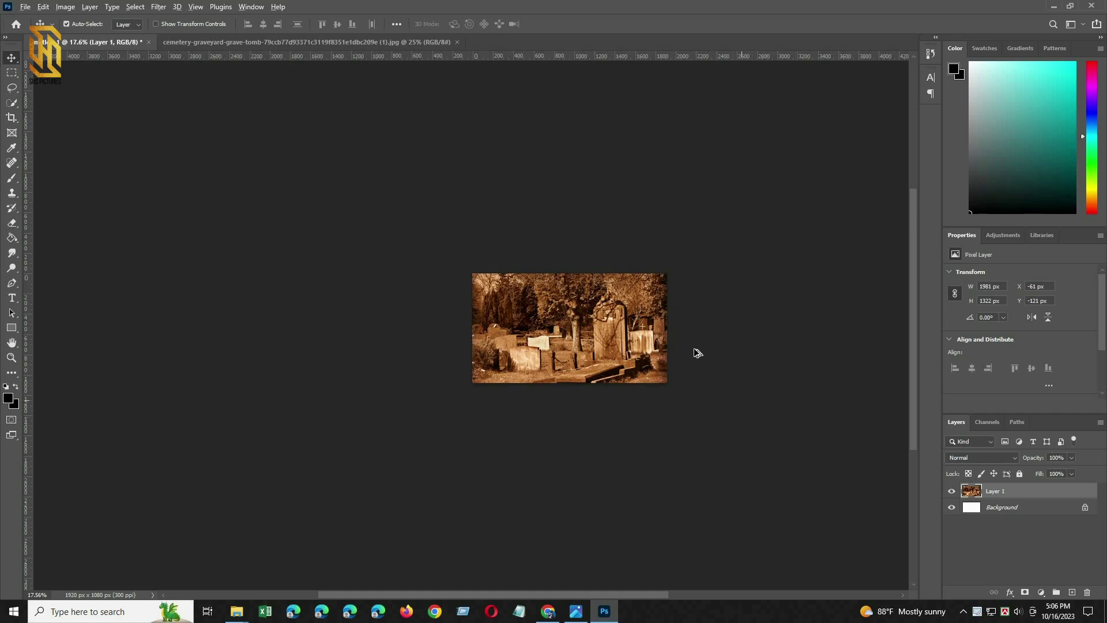
Apply a Gaussian Blur with a radius of 4.0 pixels to the cemetery layer.
scroll(470, 268, "up", 3)
scroll(468, 266, "up", 3)
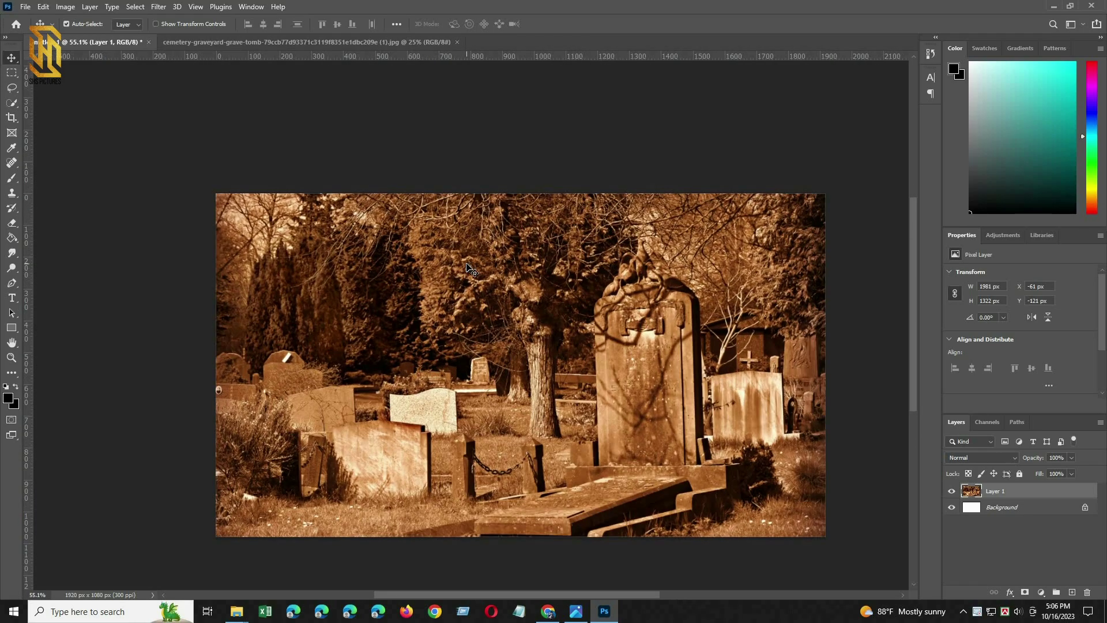
scroll(562, 575, "down", 1)
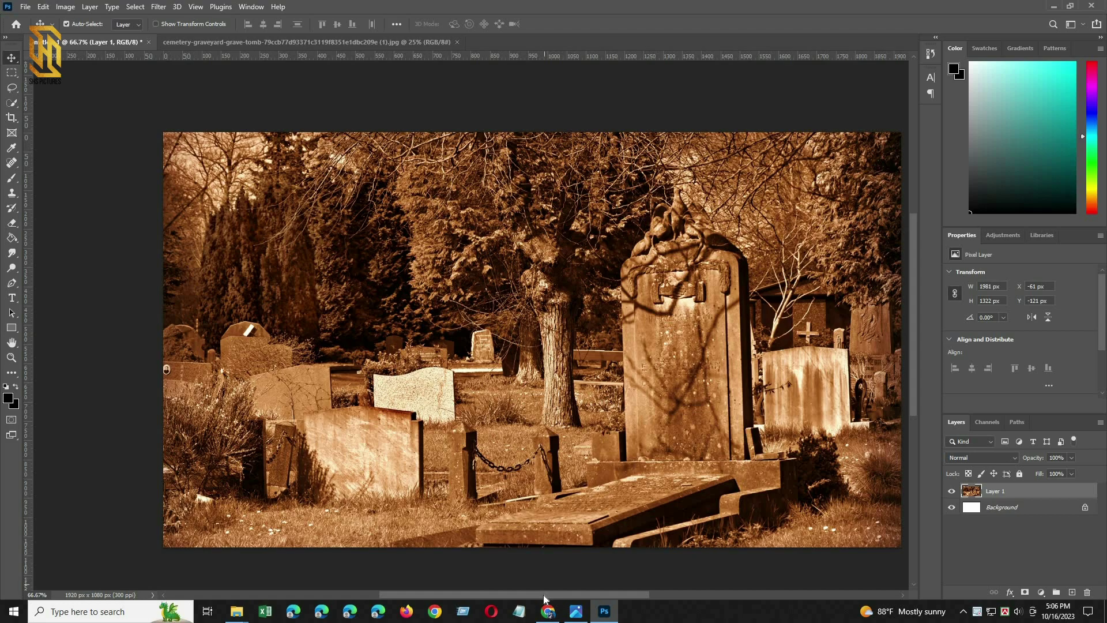
left_click(903, 594)
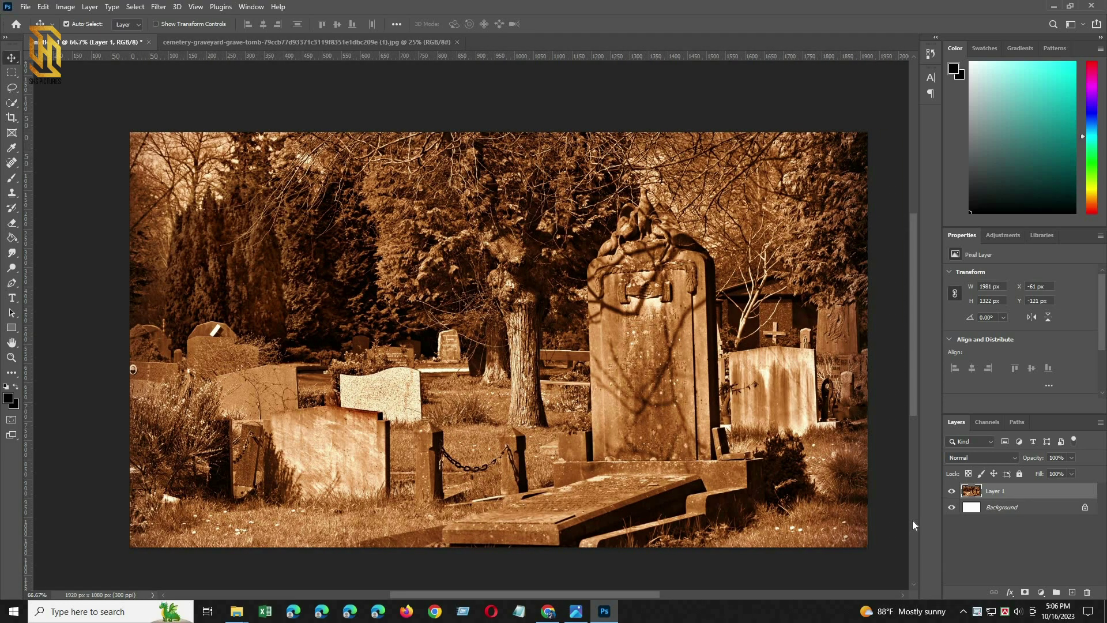
scroll(691, 408, "down", 2)
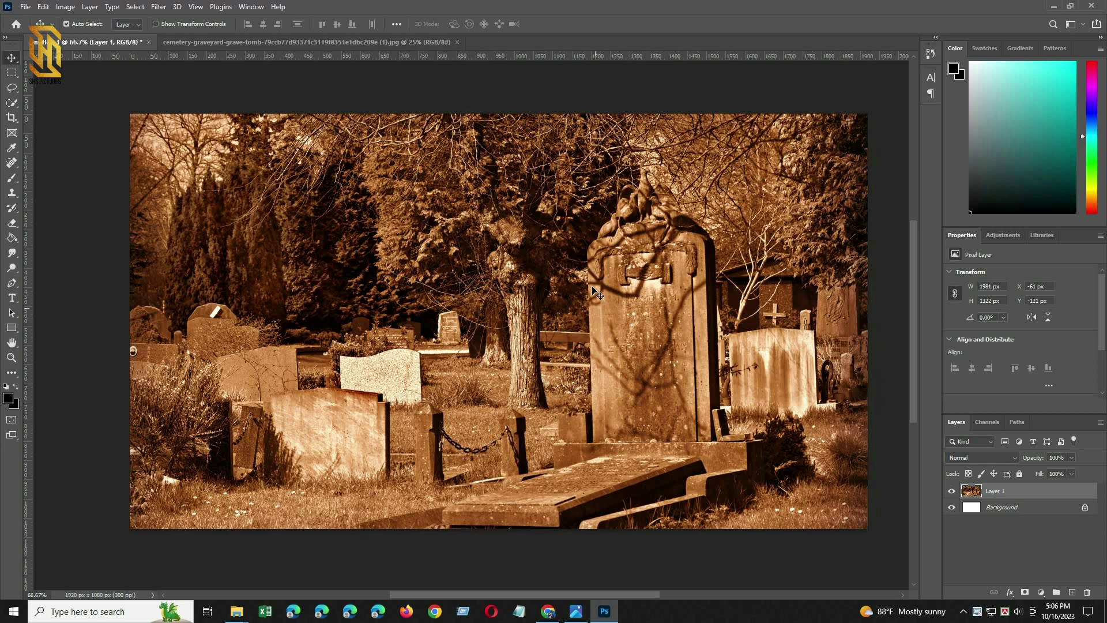
left_click(158, 6)
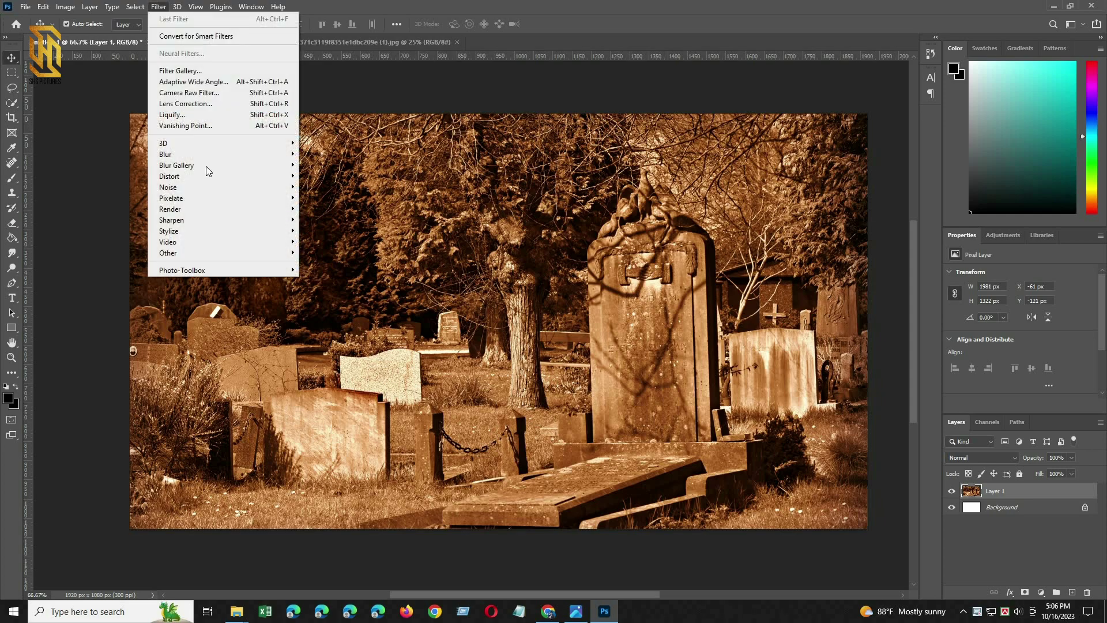
mouse_move(333, 203)
left_click(330, 198)
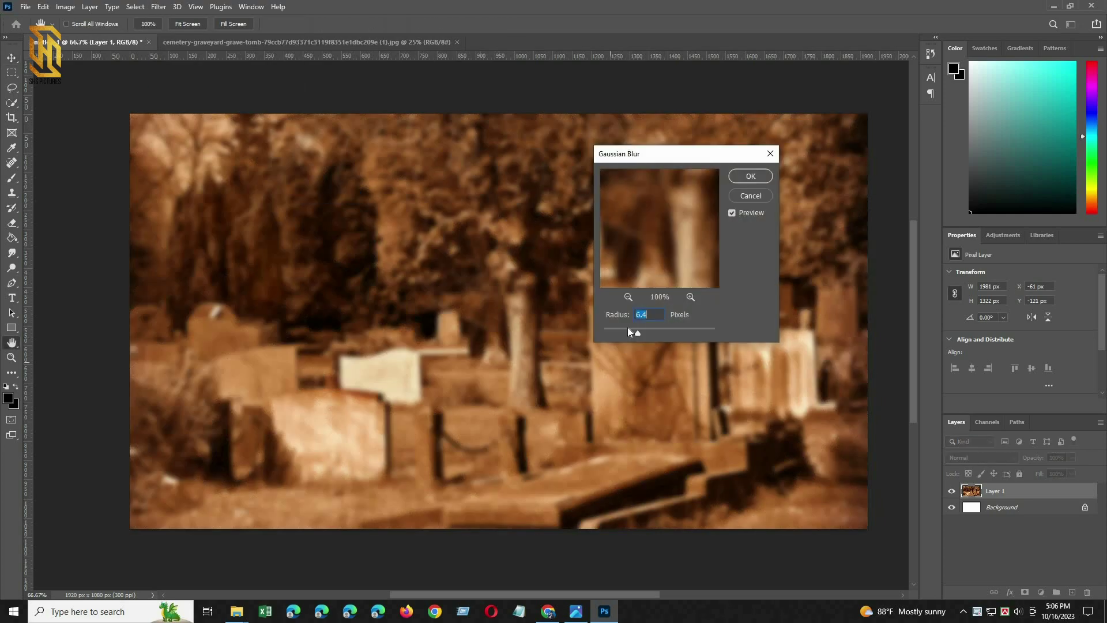
left_click_drag(638, 337, 627, 334)
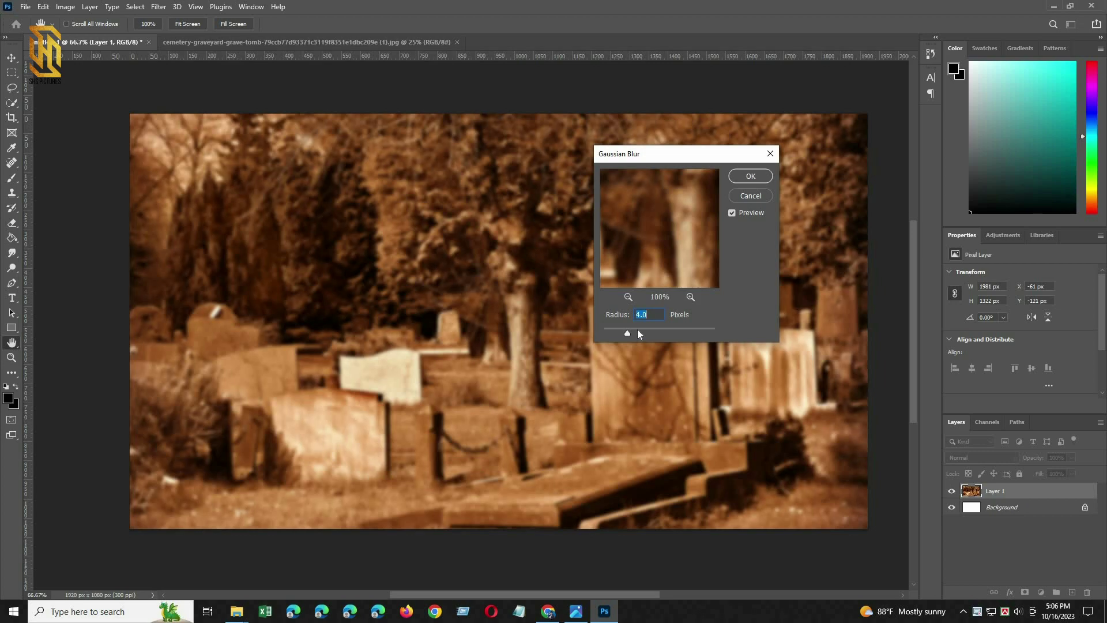
left_click(758, 179)
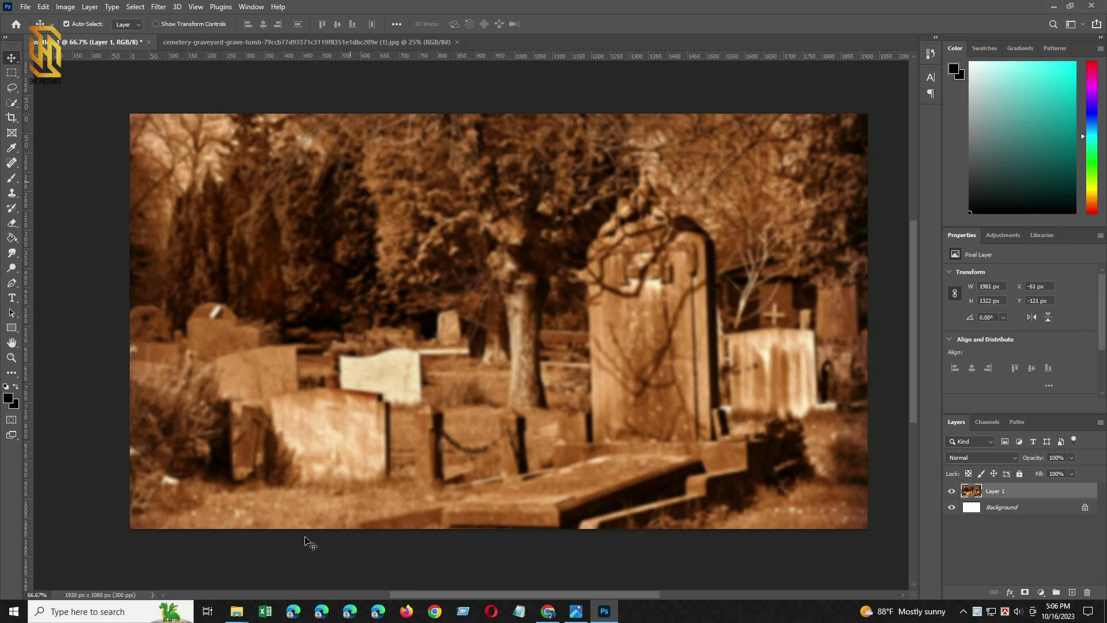
Switch to the File Explorer folder with the six portrait photos, enlarge its window, and preview IMG_7480.
left_click(237, 612)
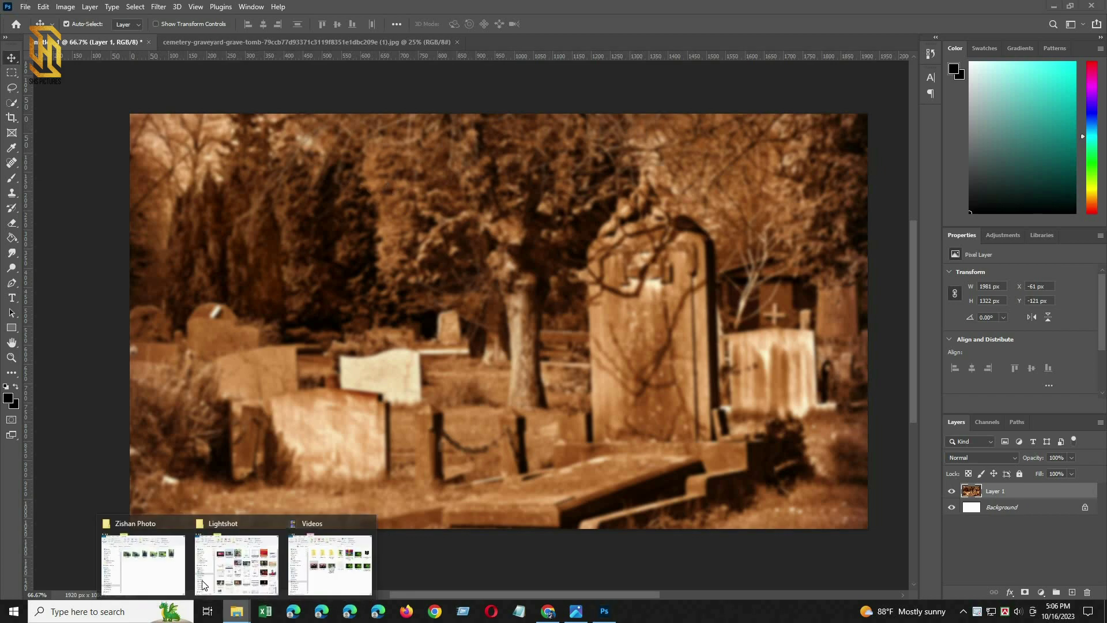
left_click(160, 569)
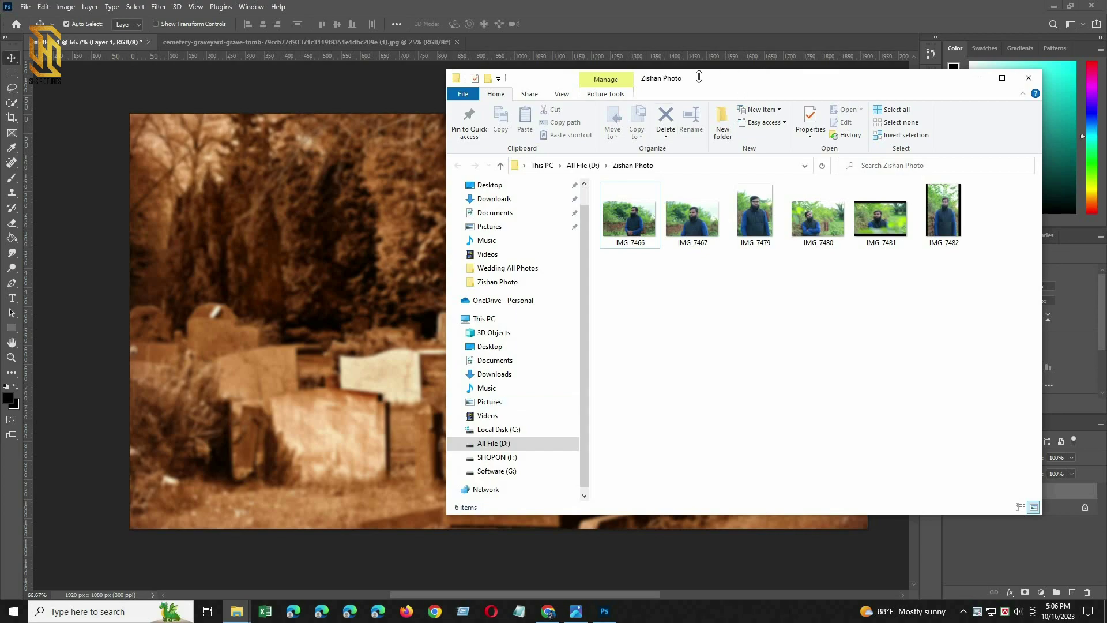
left_click_drag(697, 93, 400, 121)
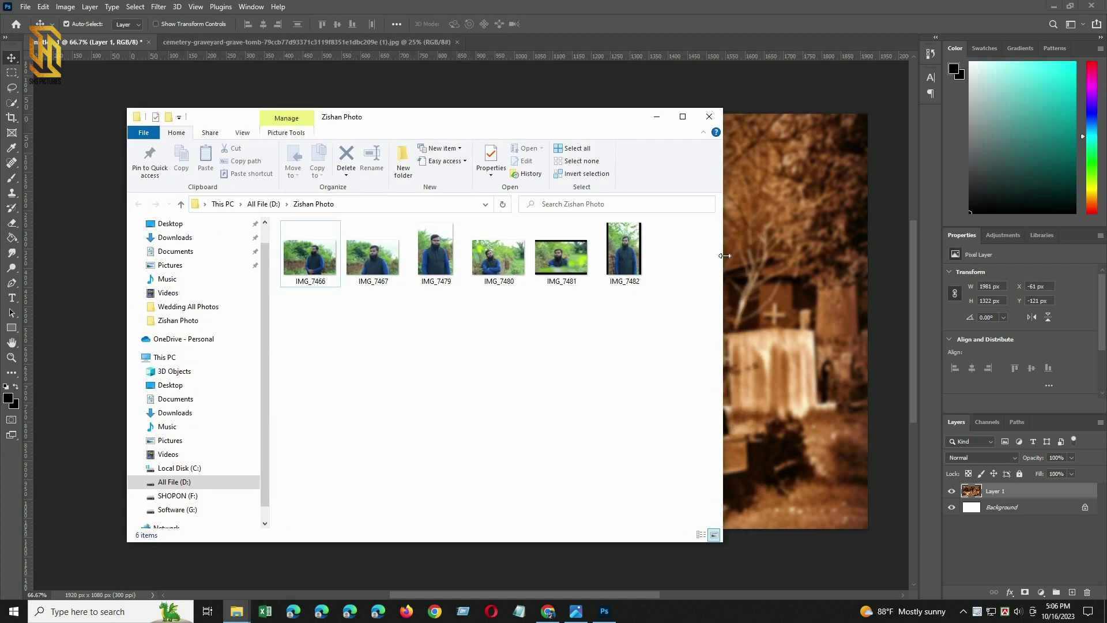
left_click_drag(891, 251, 890, 252)
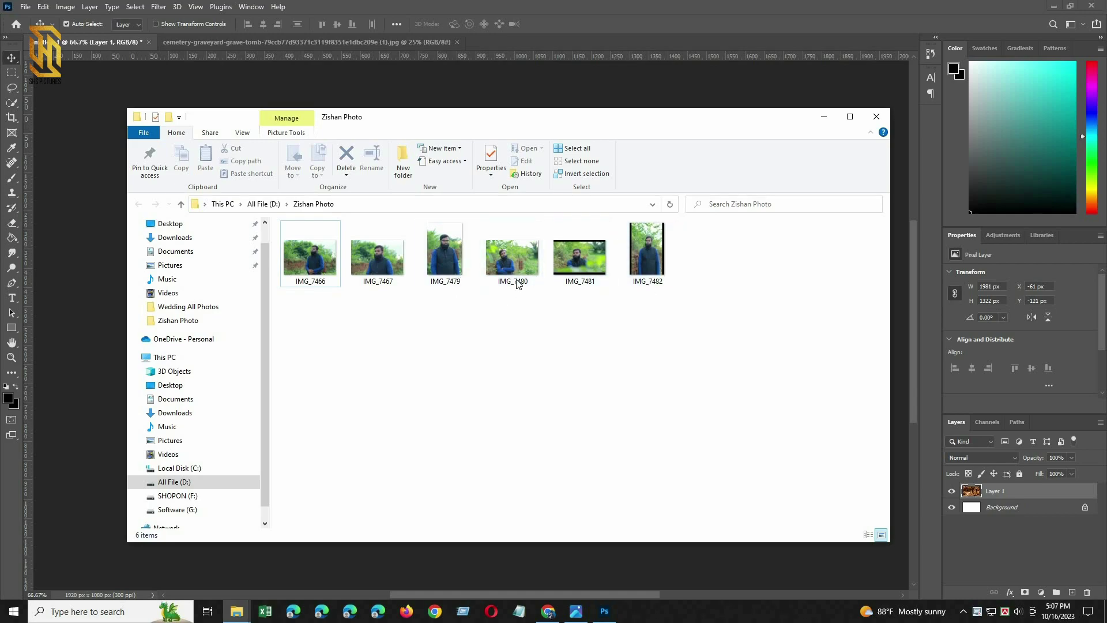
double_click(517, 253)
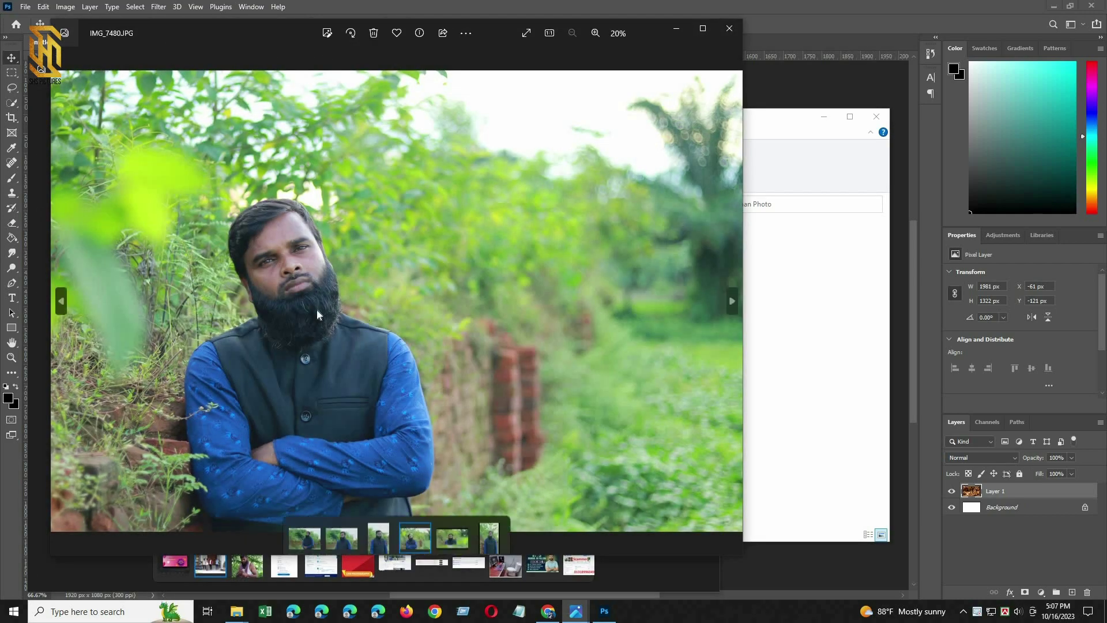
Close the open photo previews, bring IMG_7480.JPG into Photoshop as its own document and unlock its Background layer.
left_click(730, 28)
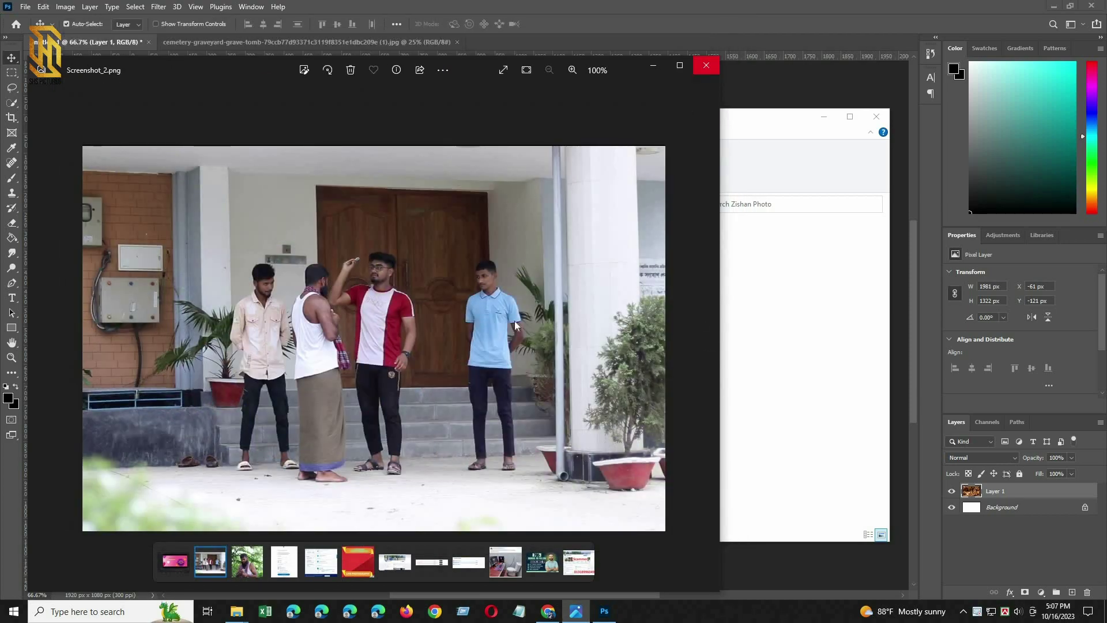
left_click(707, 67)
left_click_drag(541, 41, 535, 43)
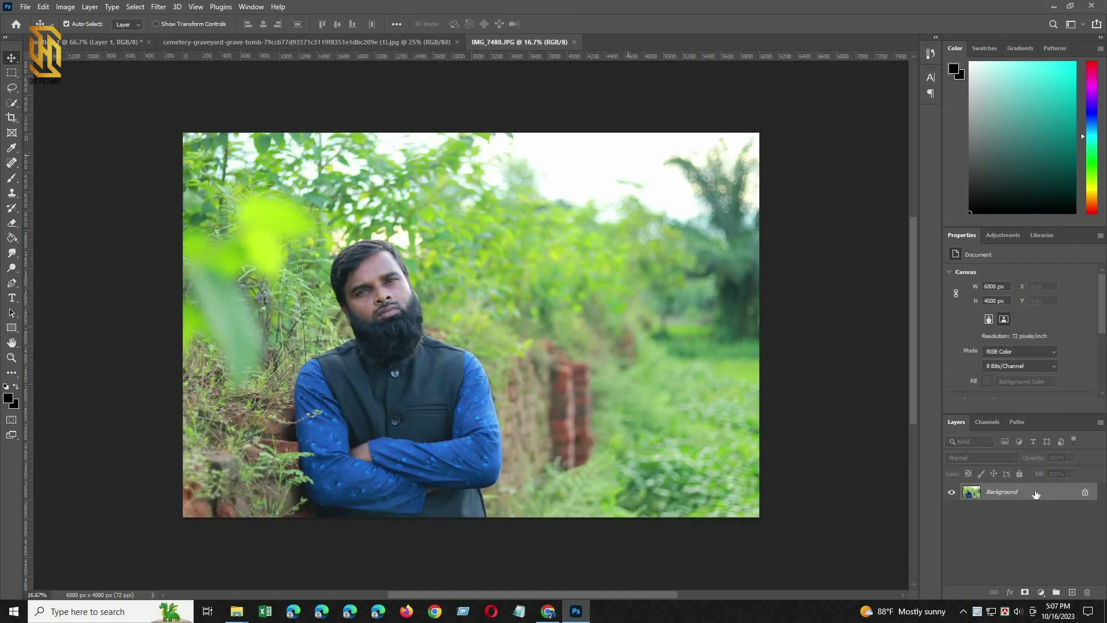
left_click(1086, 494)
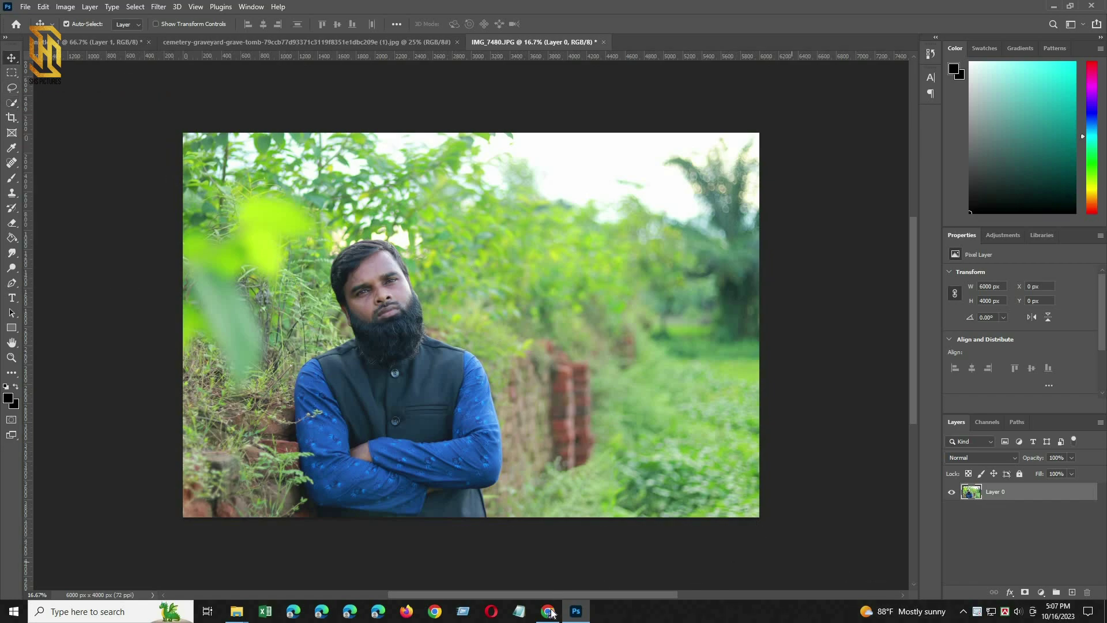
Switch to Chrome, search Google for "background remover" in a new tab and open the remove.bg site.
mouse_move(549, 612)
left_click(546, 562)
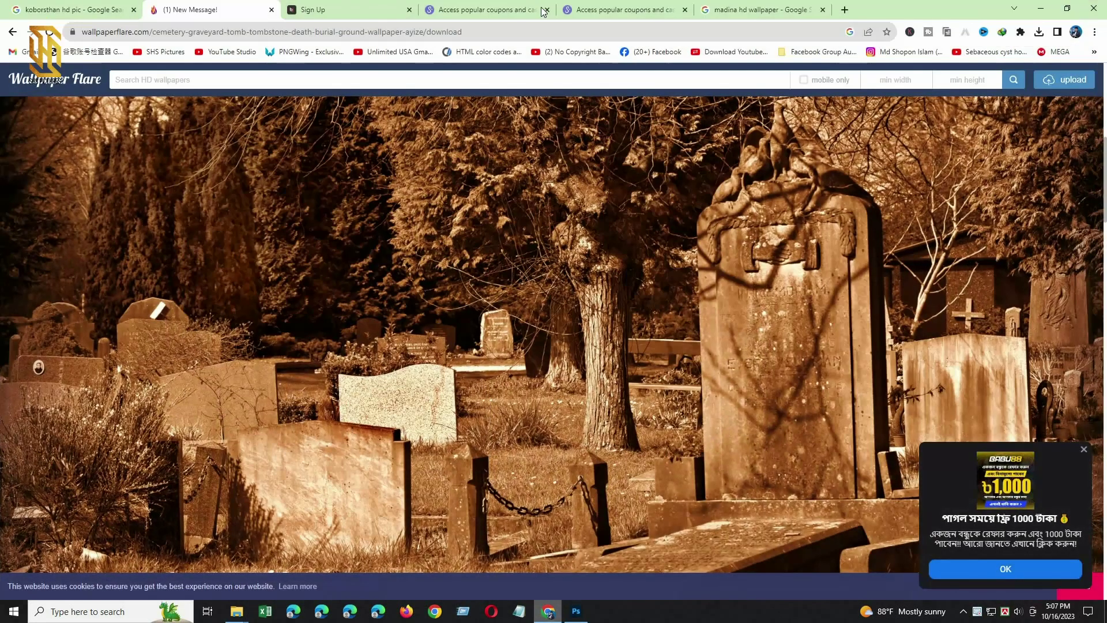
left_click(844, 10)
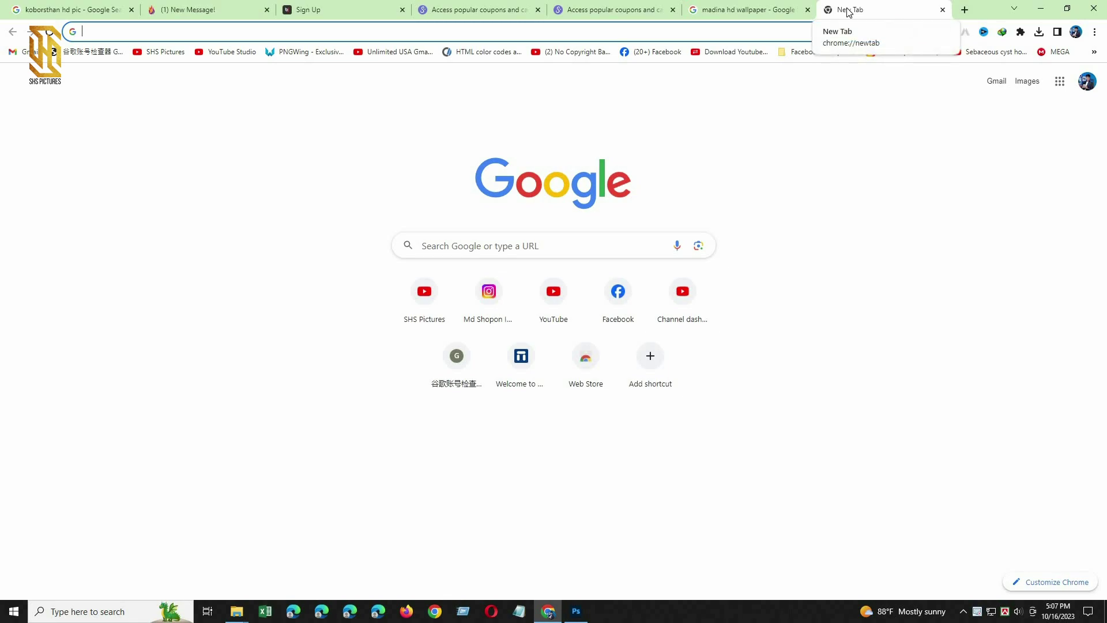
type("bacg")
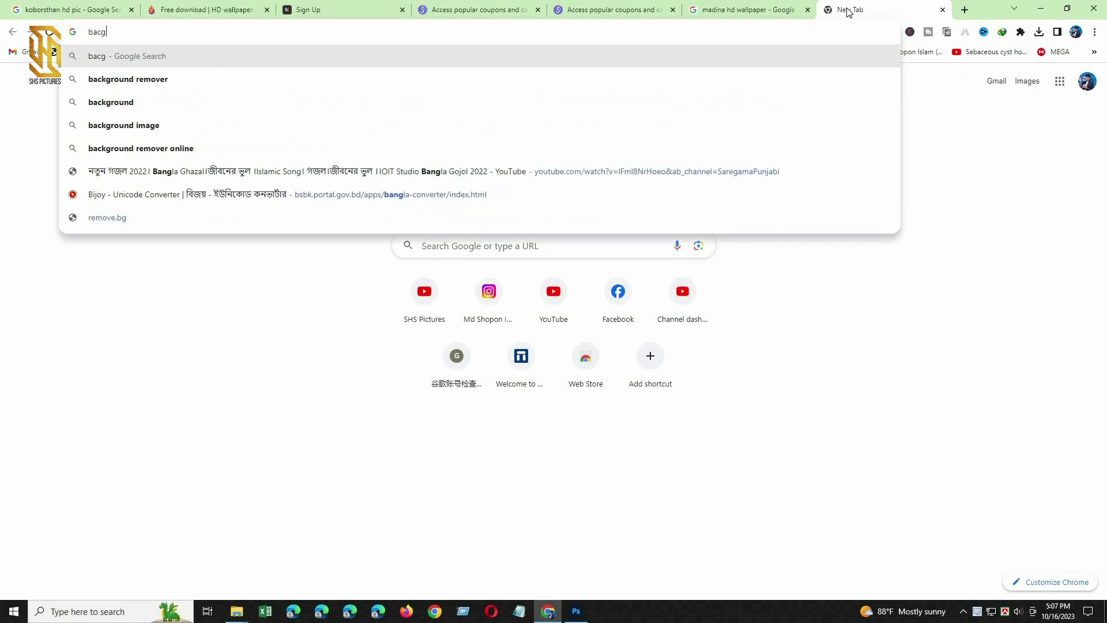
key("BackSpace")
type("kgro")
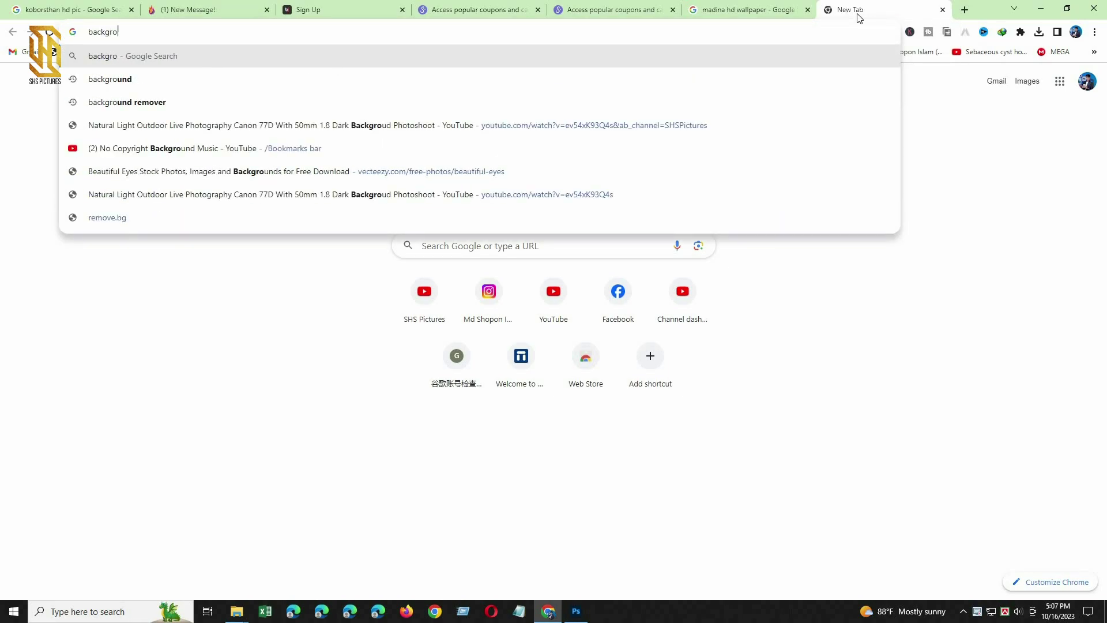
left_click(142, 100)
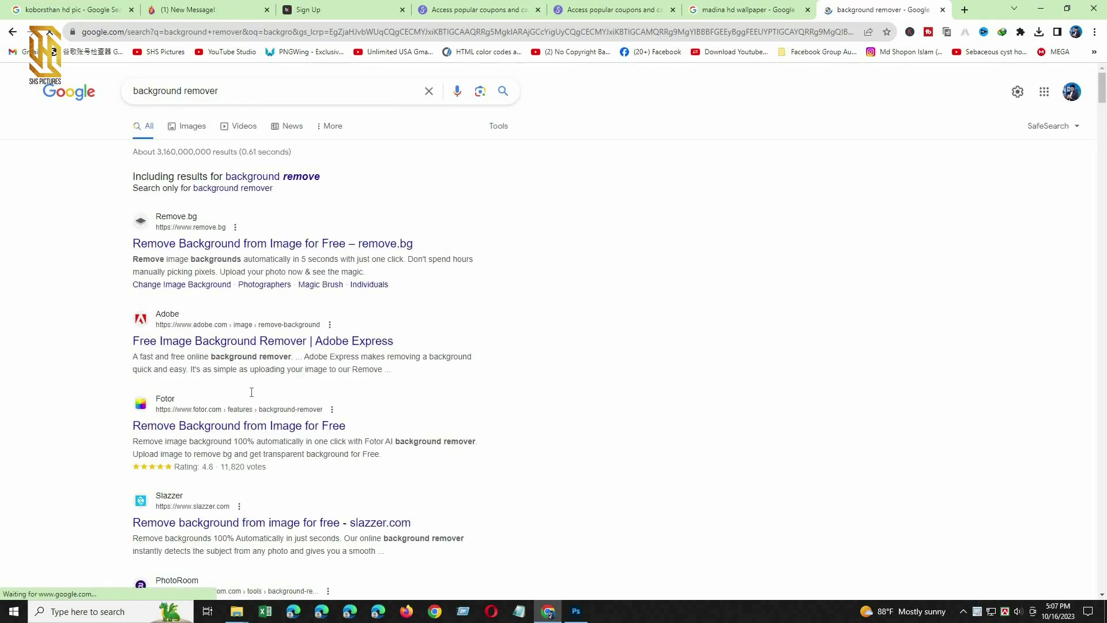
scroll(250, 390, "down", 5)
scroll(205, 232, "up", 5)
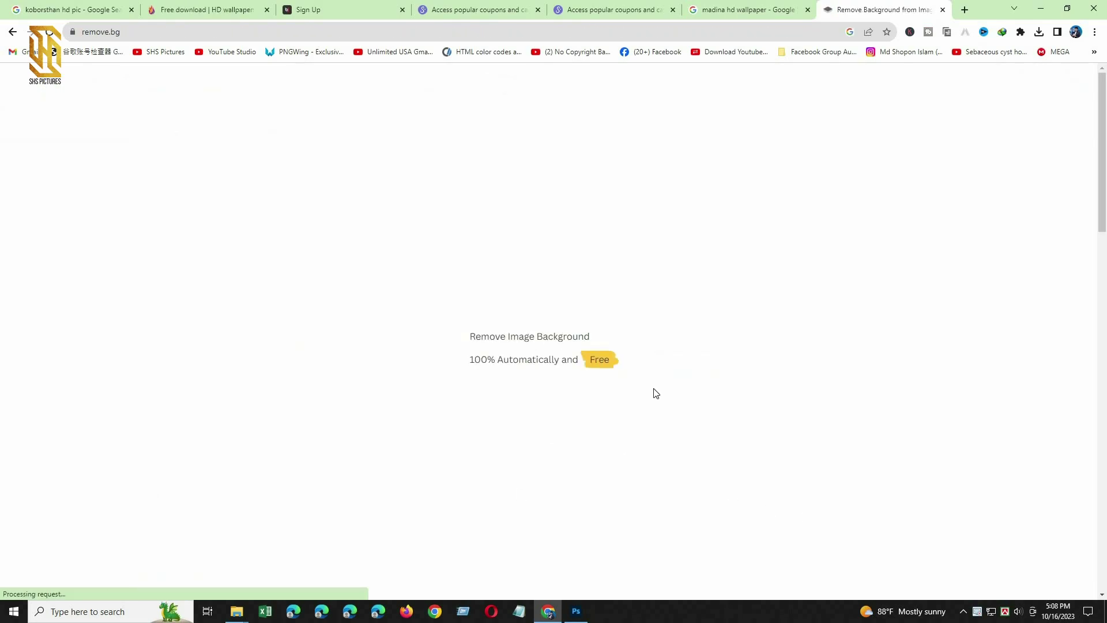
Upload the IMG_7480 portrait to remove.bg from its File Explorer folder.
left_click(706, 349)
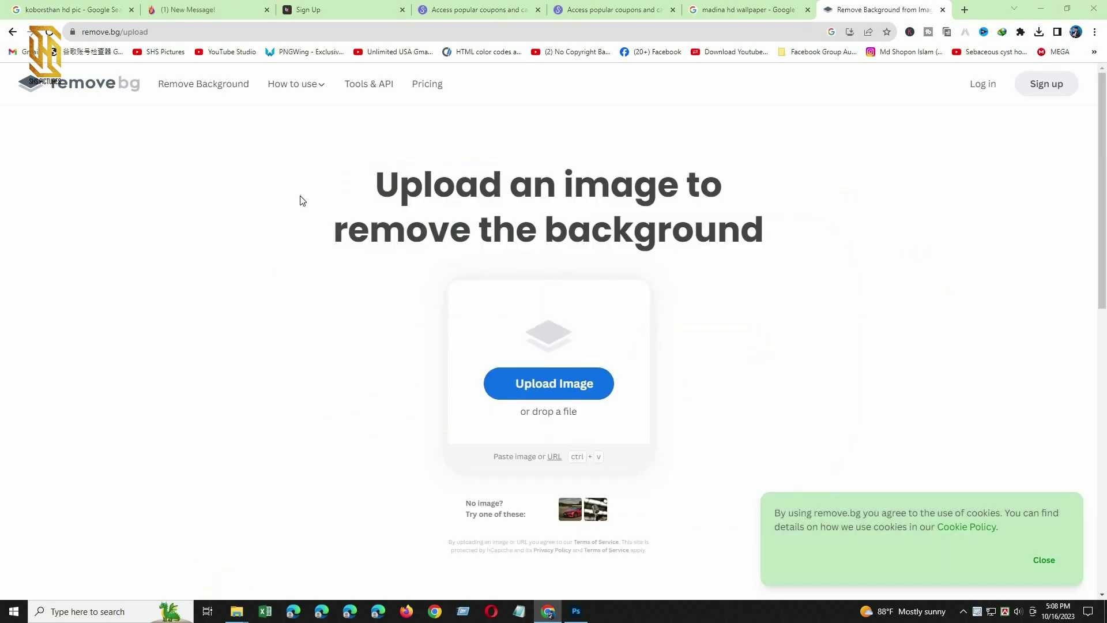
left_click(55, 228)
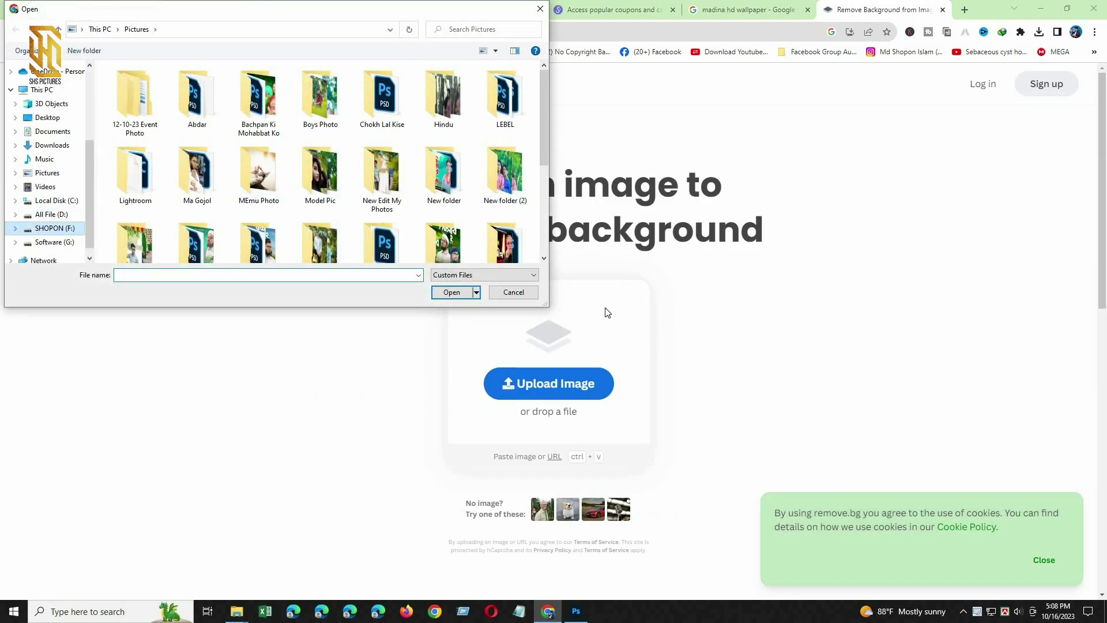
key("Escape")
left_click(237, 611)
left_click(175, 558)
left_click_drag(946, 285, 642, 252)
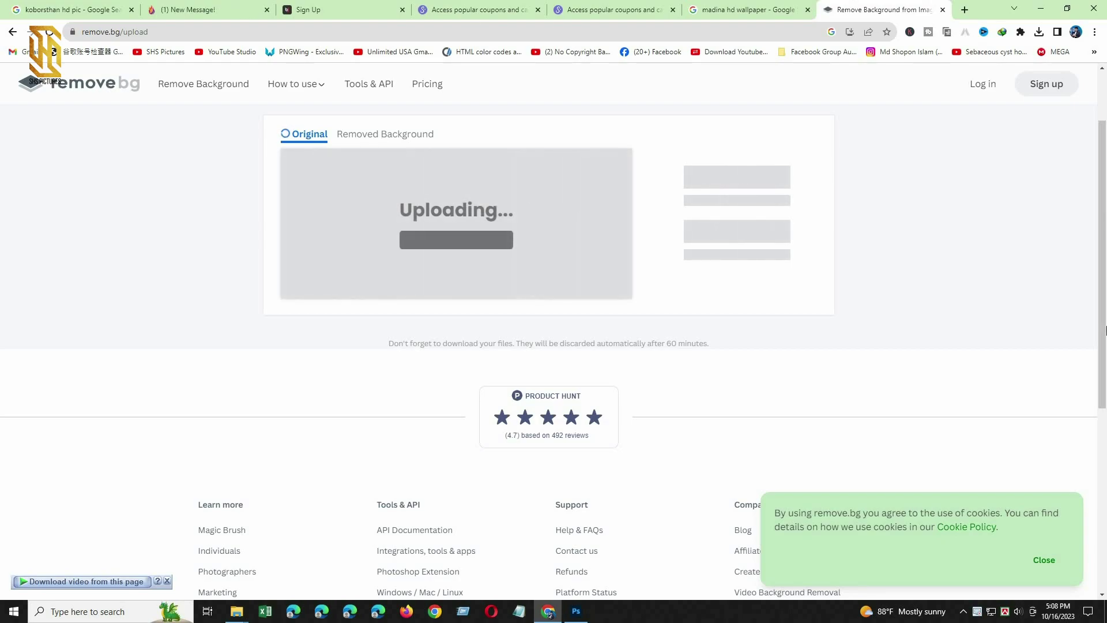
Download the 612 × 408 preview of the background-free portrait and view the downloaded PNG.
left_click(1045, 561)
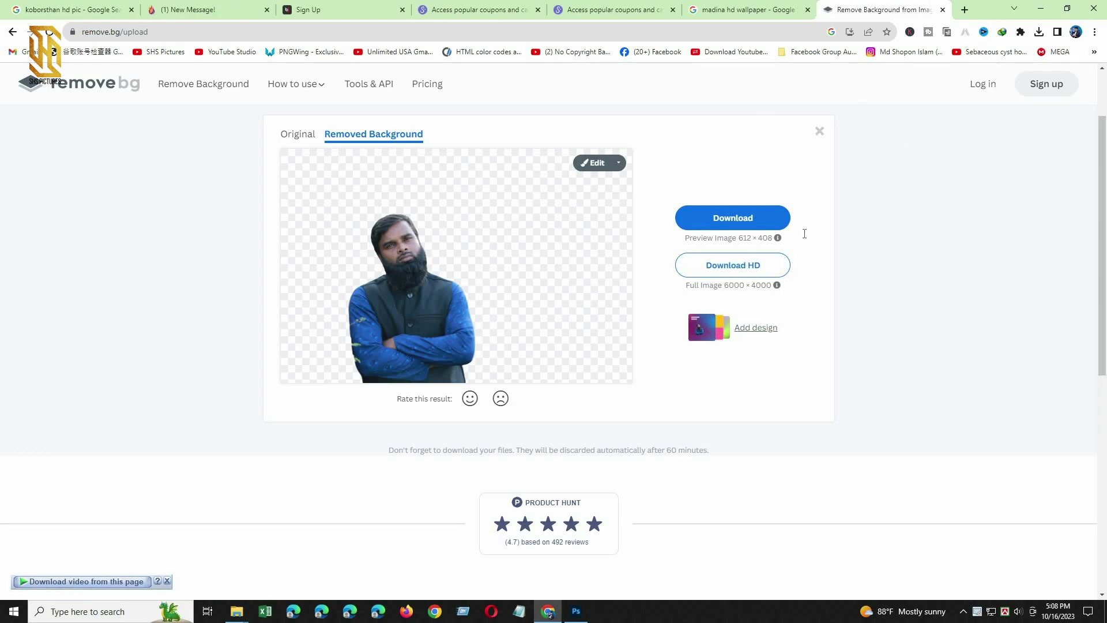
left_click(745, 225)
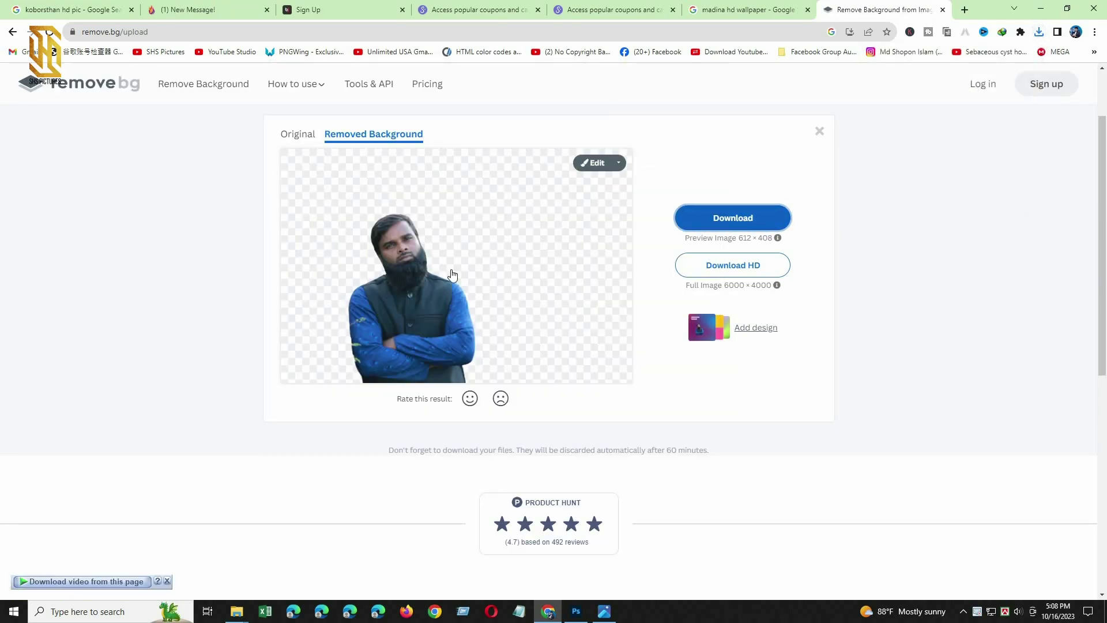
scroll(709, 546, "up", 1)
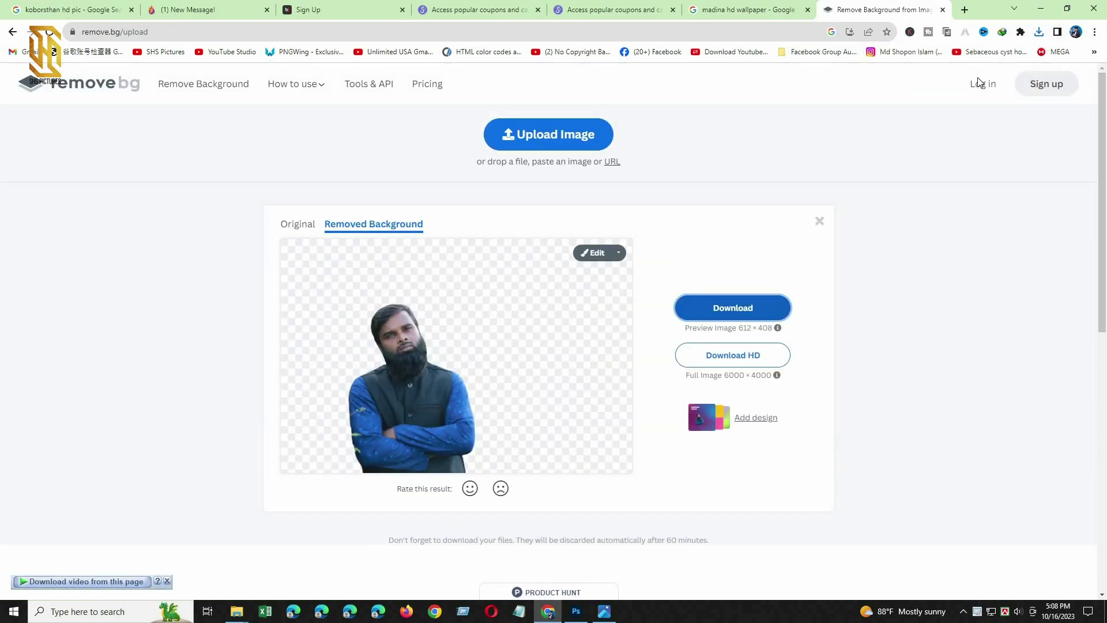
left_click(1039, 32)
left_click(952, 82)
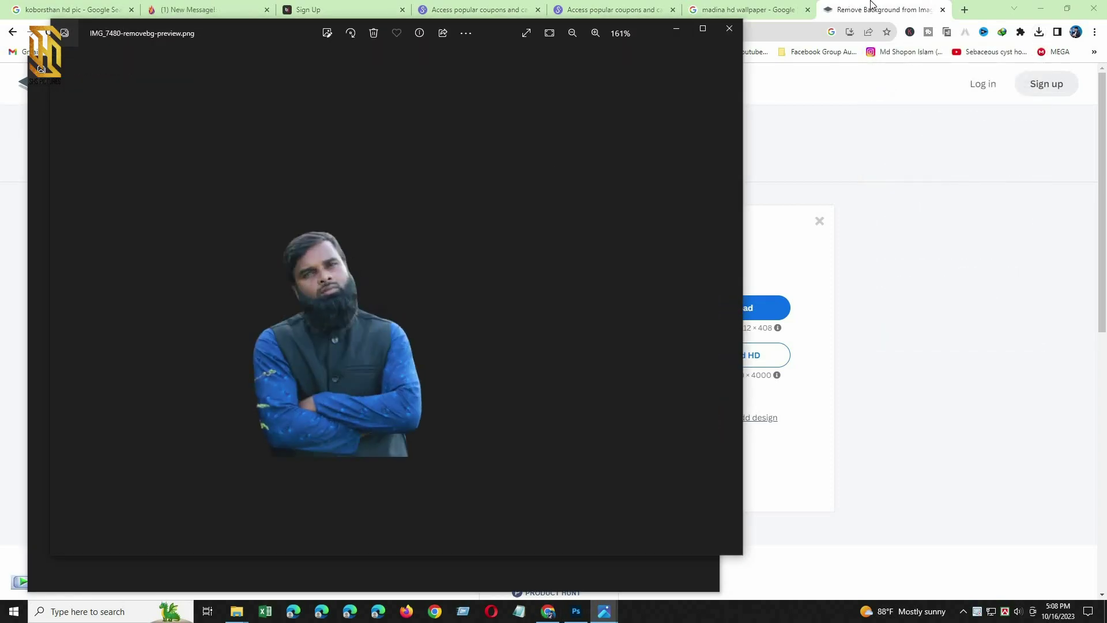
left_click(729, 28)
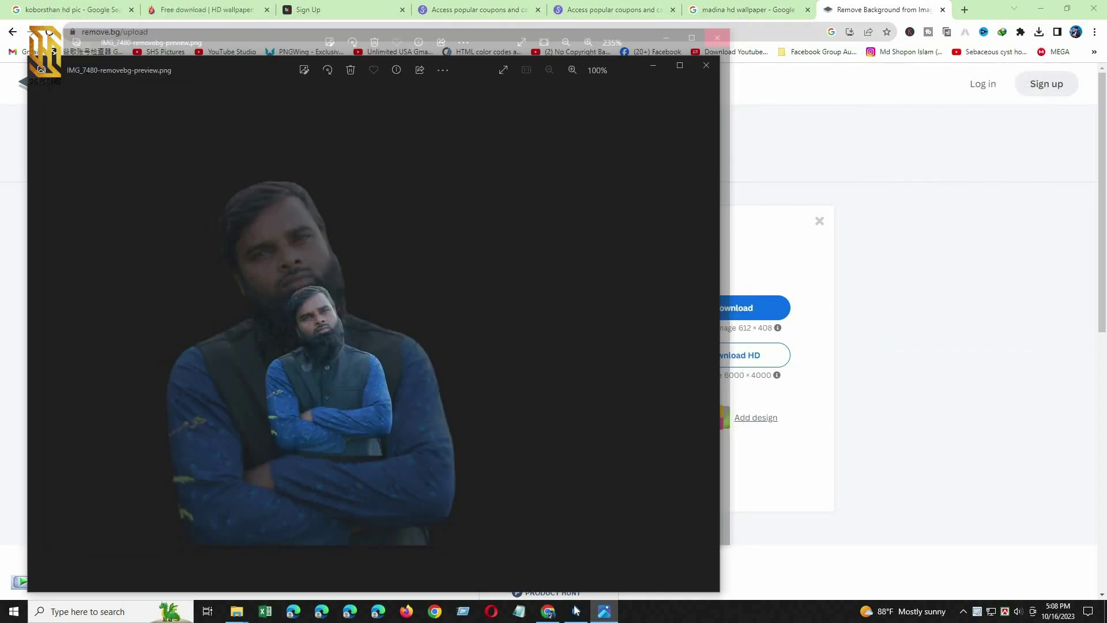
Switch to Photoshop and roughly select the man in the portrait with the Quick Selection tool.
left_click(576, 611)
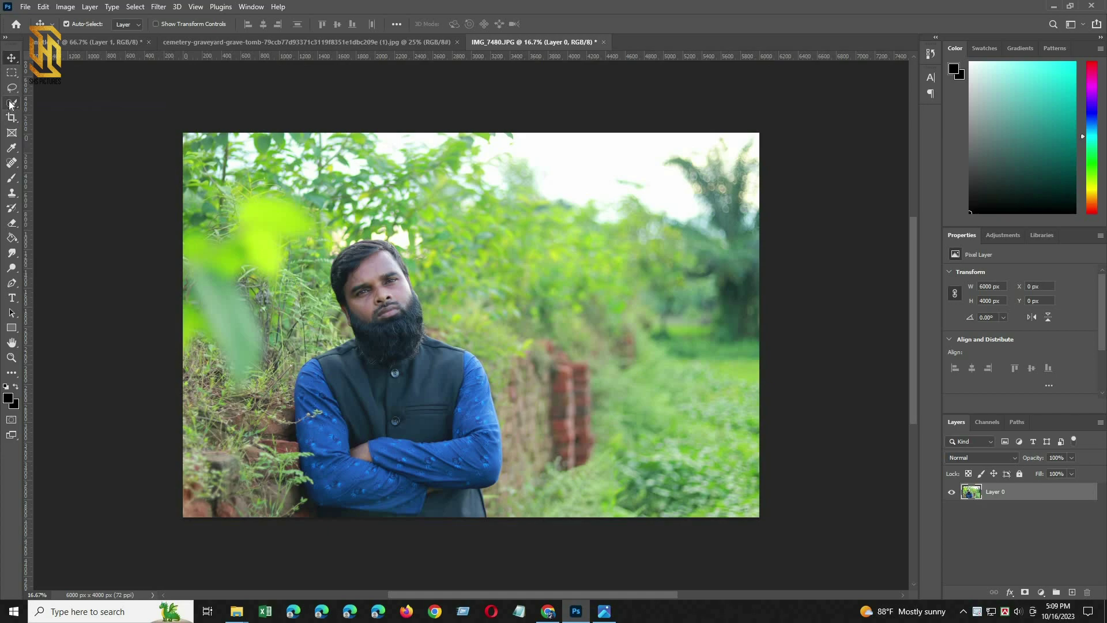
left_click_drag(10, 105, 72, 111)
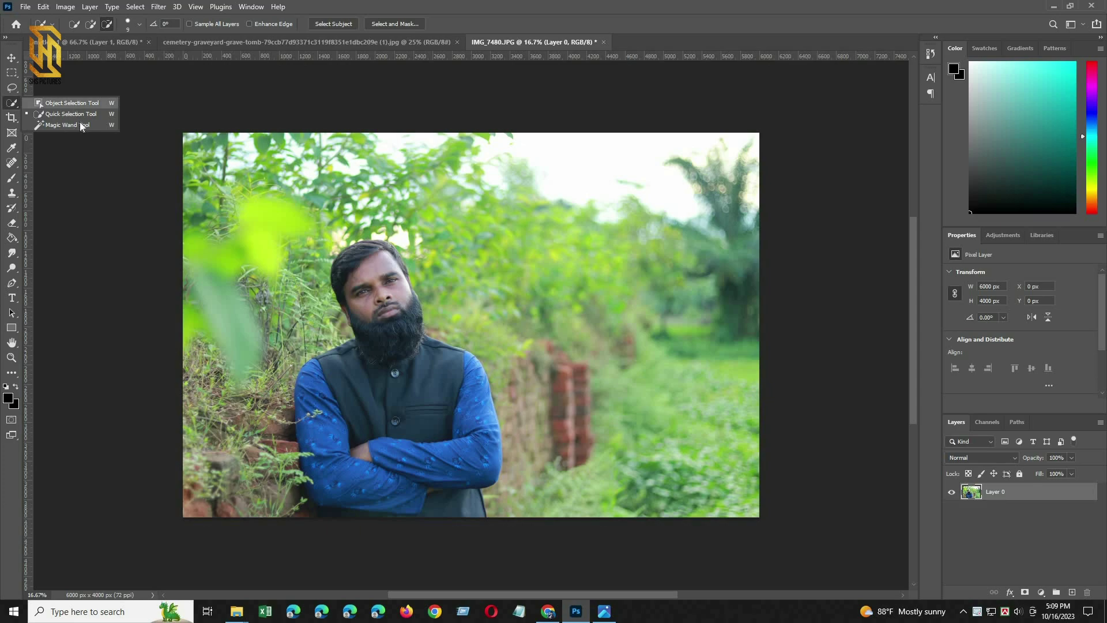
left_click_drag(74, 122, 55, 115)
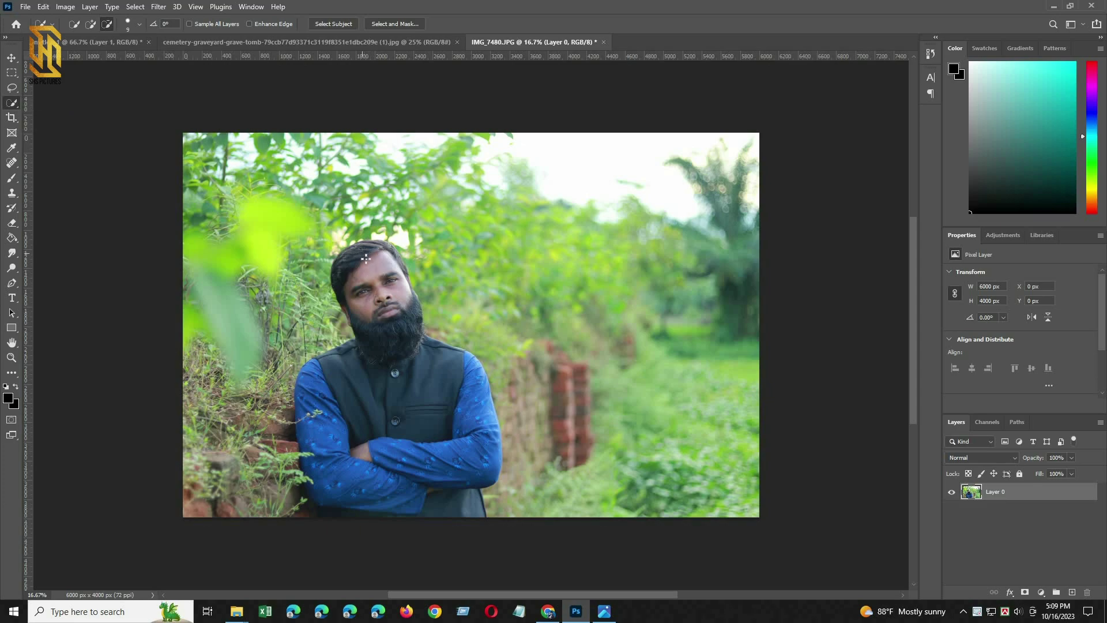
scroll(369, 265, "up", 3)
mouse_move(379, 303)
left_mouse_down()
mouse_move(395, 353)
mouse_move(354, 482)
mouse_move(414, 531)
mouse_move(429, 580)
mouse_move(455, 573)
mouse_move(487, 513)
mouse_move(402, 483)
mouse_move(327, 516)
left_mouse_up()
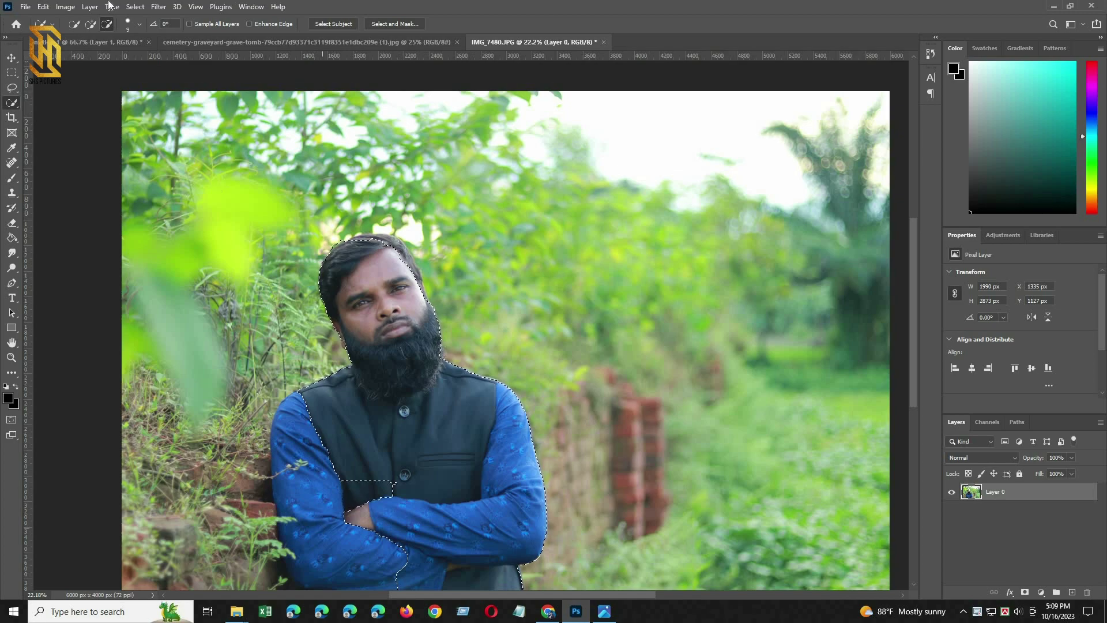
Try adding the left sleeve and the hair to the quick selection, and clear the whole selection.
left_click(91, 25)
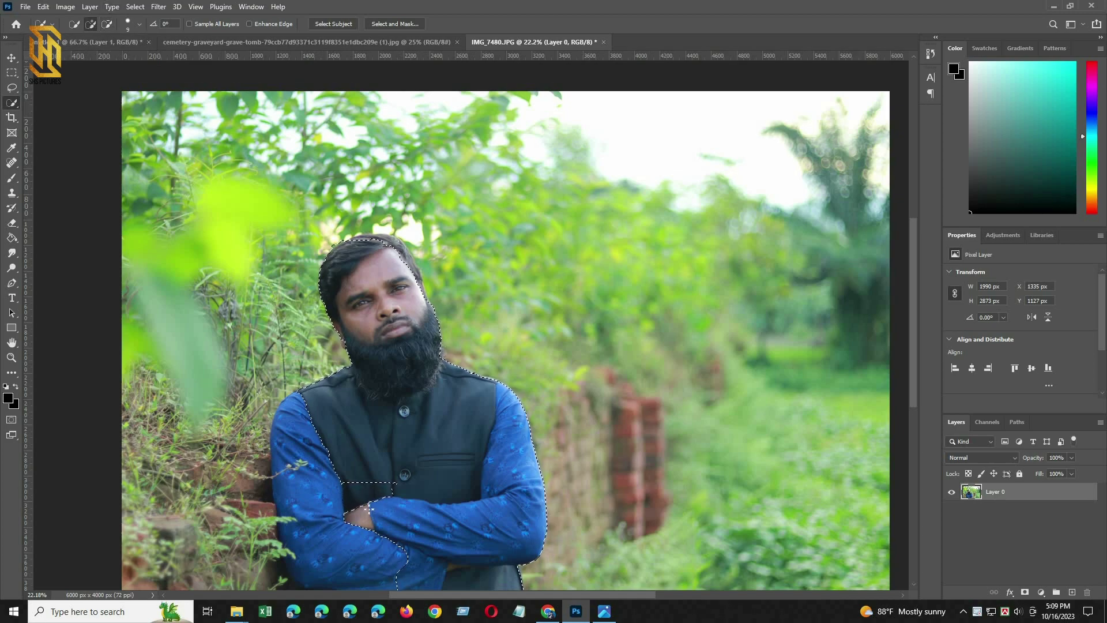
mouse_move(316, 554)
left_mouse_down()
mouse_move(375, 581)
mouse_move(384, 541)
mouse_move(375, 483)
mouse_move(337, 528)
mouse_move(329, 510)
mouse_move(376, 486)
mouse_move(350, 520)
mouse_move(369, 497)
mouse_move(315, 507)
mouse_move(333, 531)
left_mouse_up()
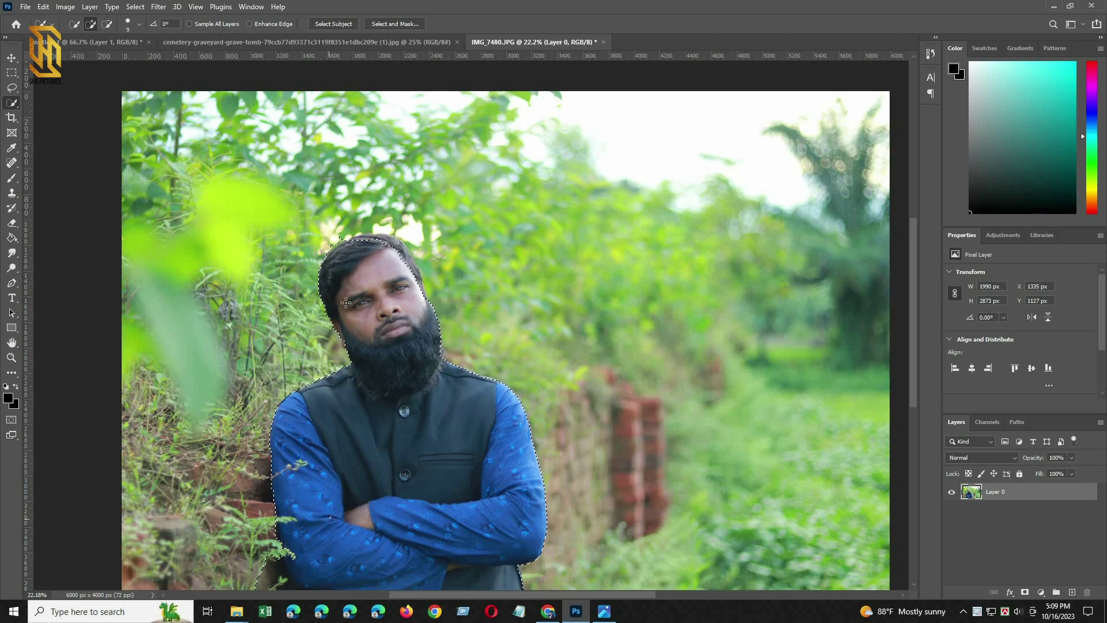
mouse_move(364, 248)
left_mouse_down()
mouse_move(403, 254)
mouse_move(417, 278)
left_mouse_up()
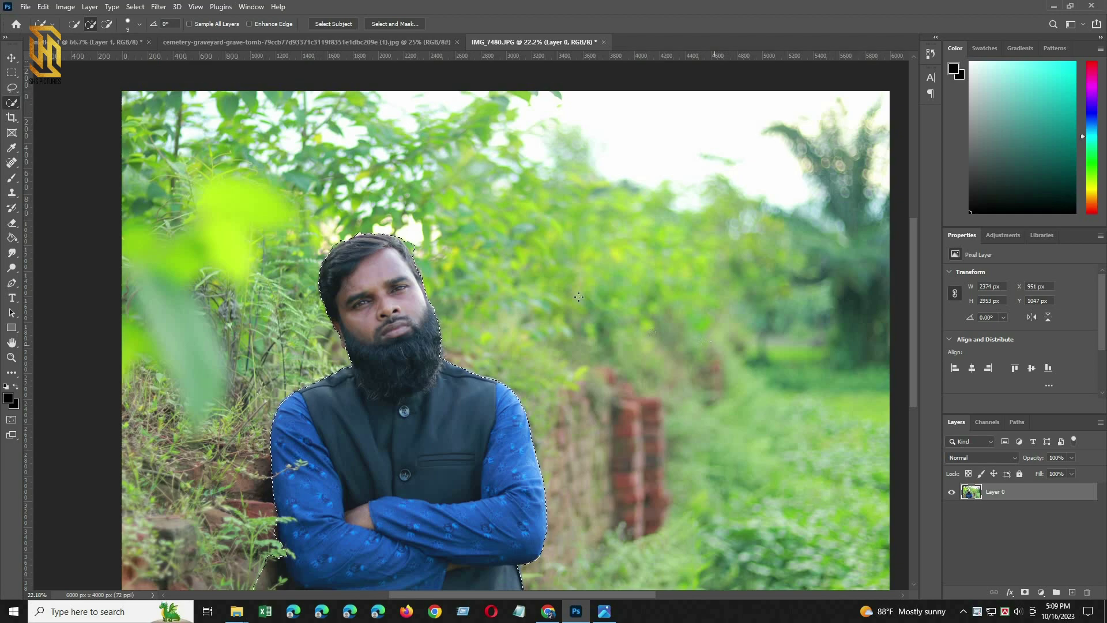
scroll(577, 317, "down", 3)
key("ctrl+d")
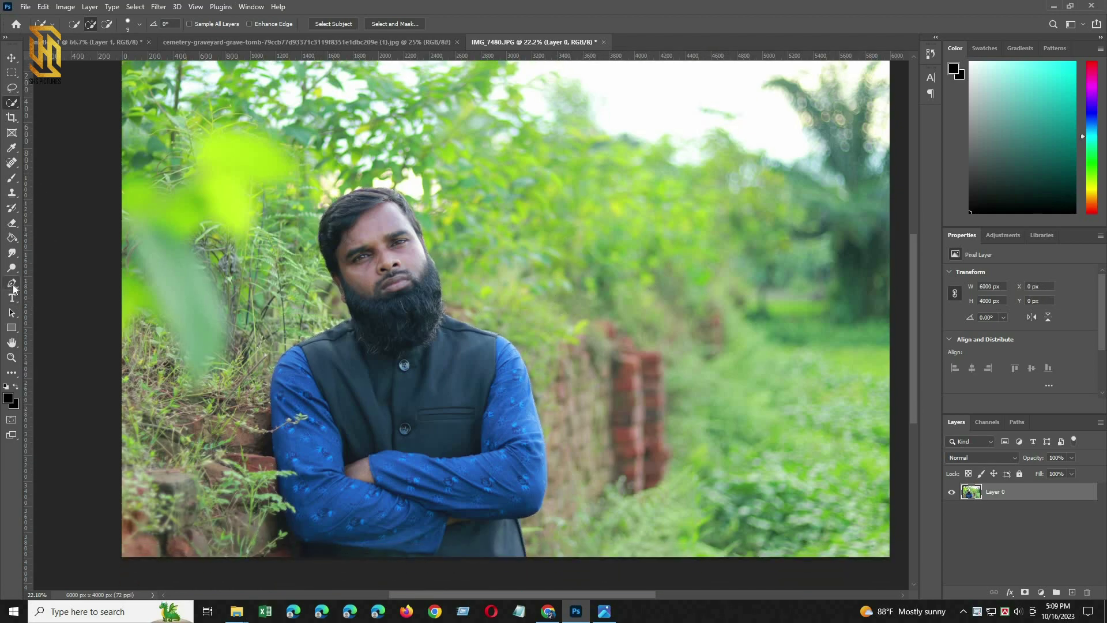
Start a Pen tool path at the vest's lower right corner and trace it up around the elbow.
left_click(11, 283)
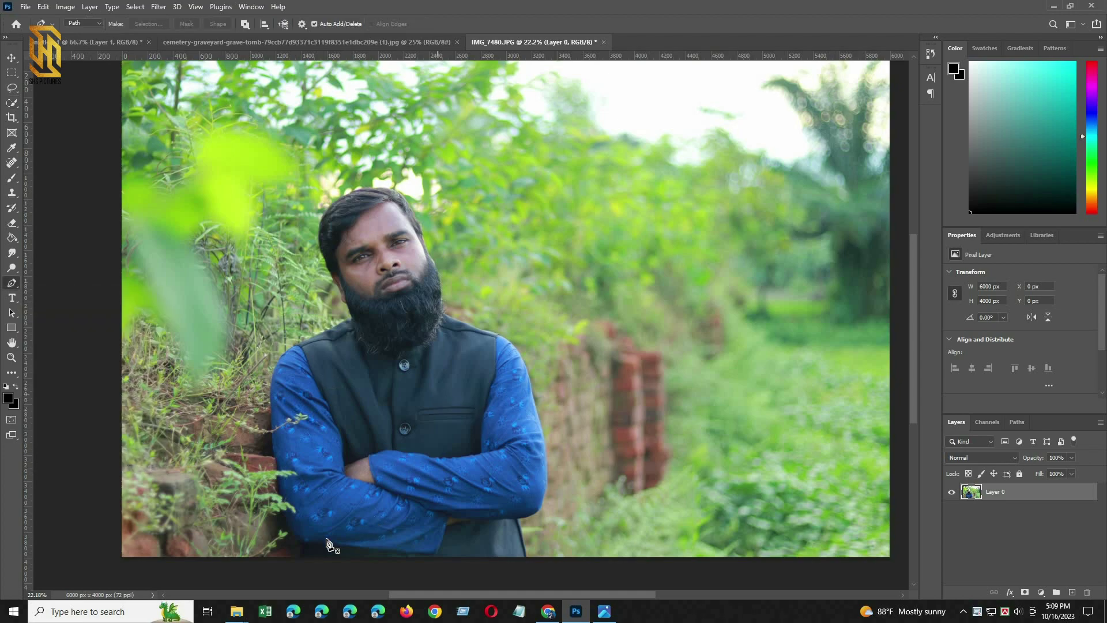
scroll(462, 559, "up", 10)
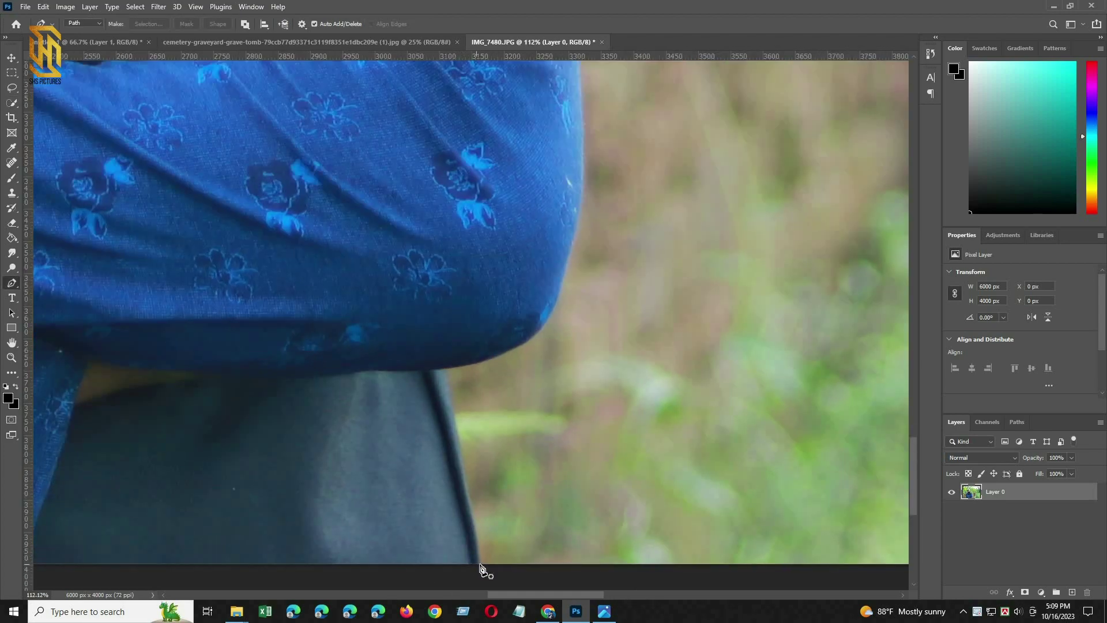
left_click(479, 565)
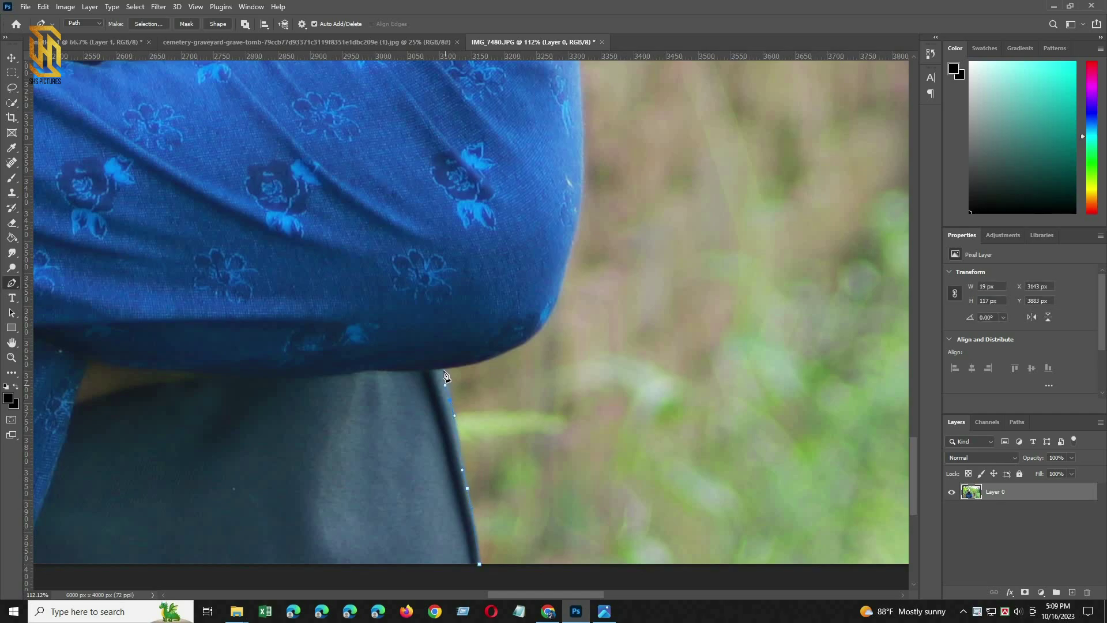
left_click_drag(514, 346, 536, 333)
left_click(565, 273, "alt")
scroll(584, 250, "up", 1)
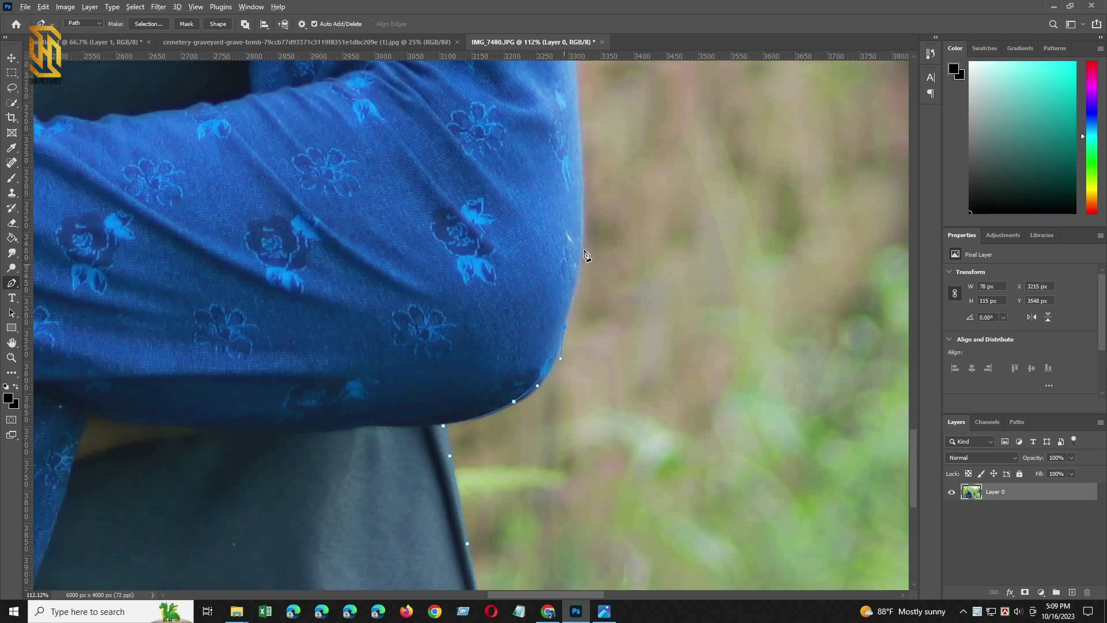
scroll(584, 241, "up", 2)
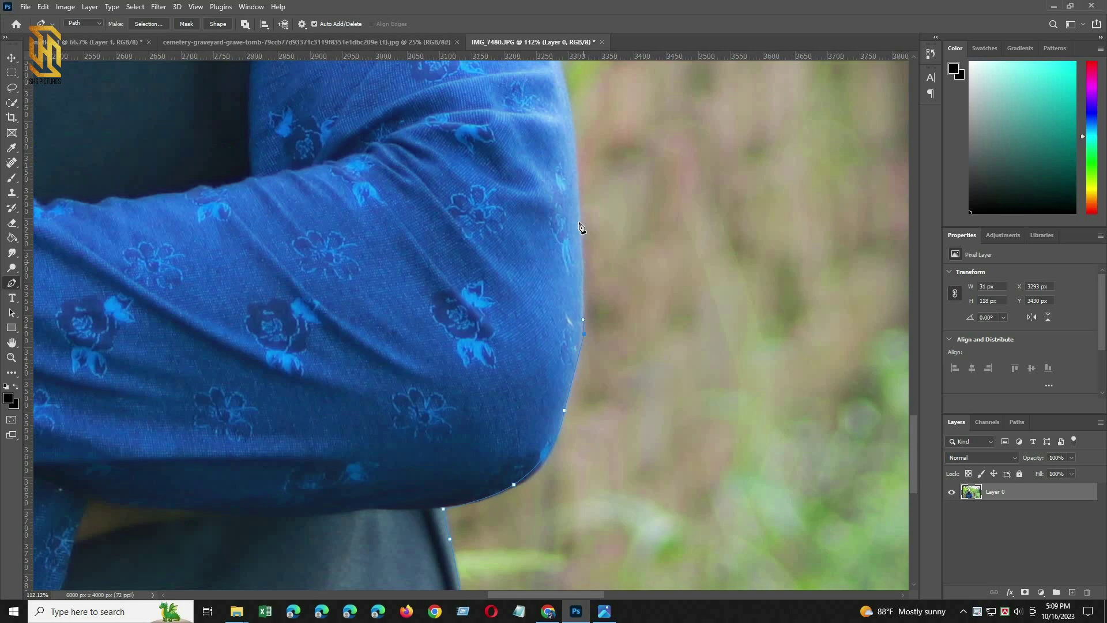
Continue the pen path from the elbow up the outer edge of the blue sleeve to the vest's shoulder seam.
scroll(578, 213, "up", 2)
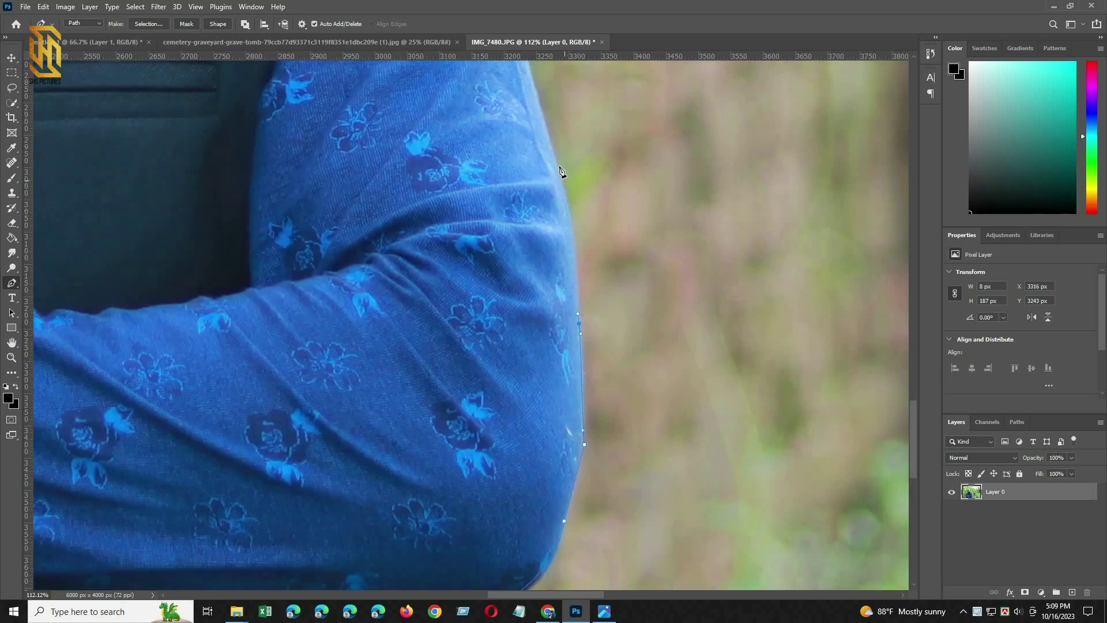
scroll(521, 151, "up", 2)
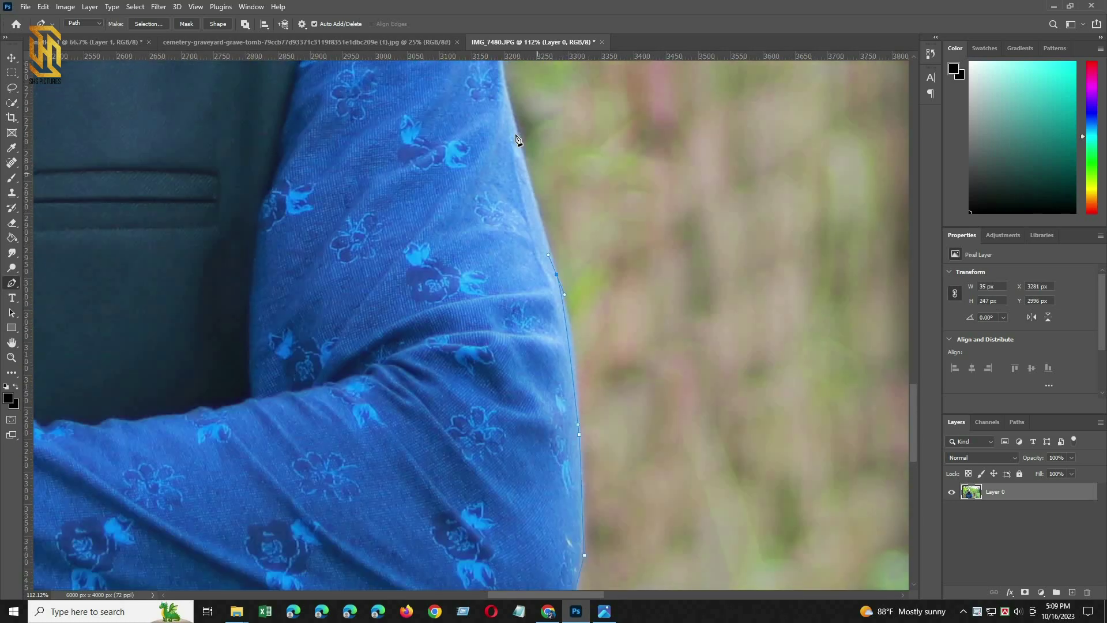
left_click_drag(515, 134, 505, 105)
scroll(490, 173, "up", 2)
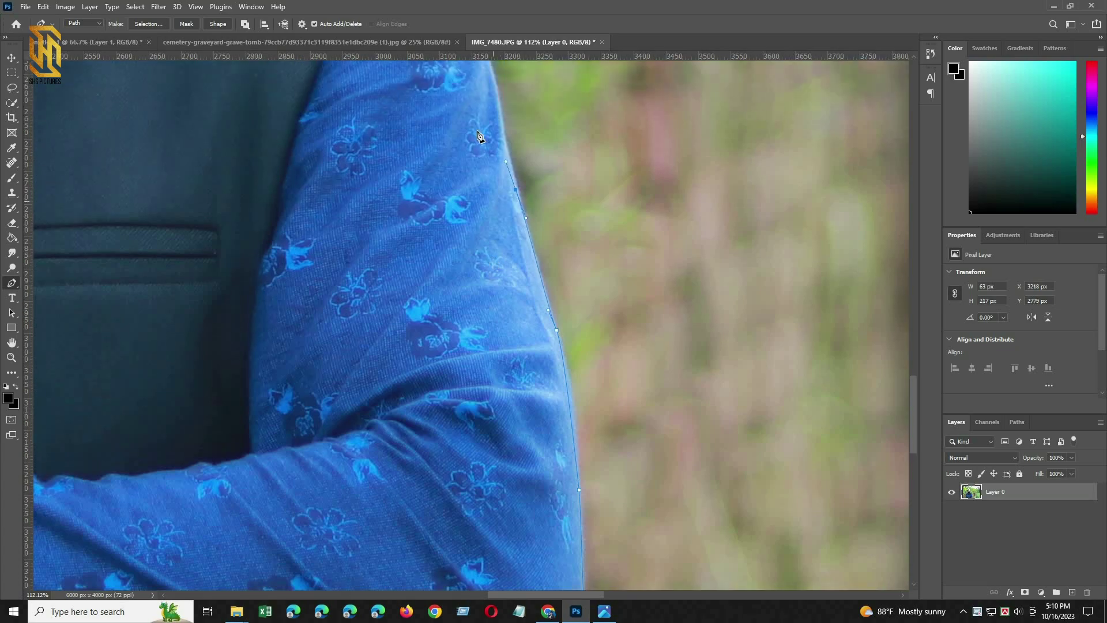
left_click_drag(484, 111, 477, 93)
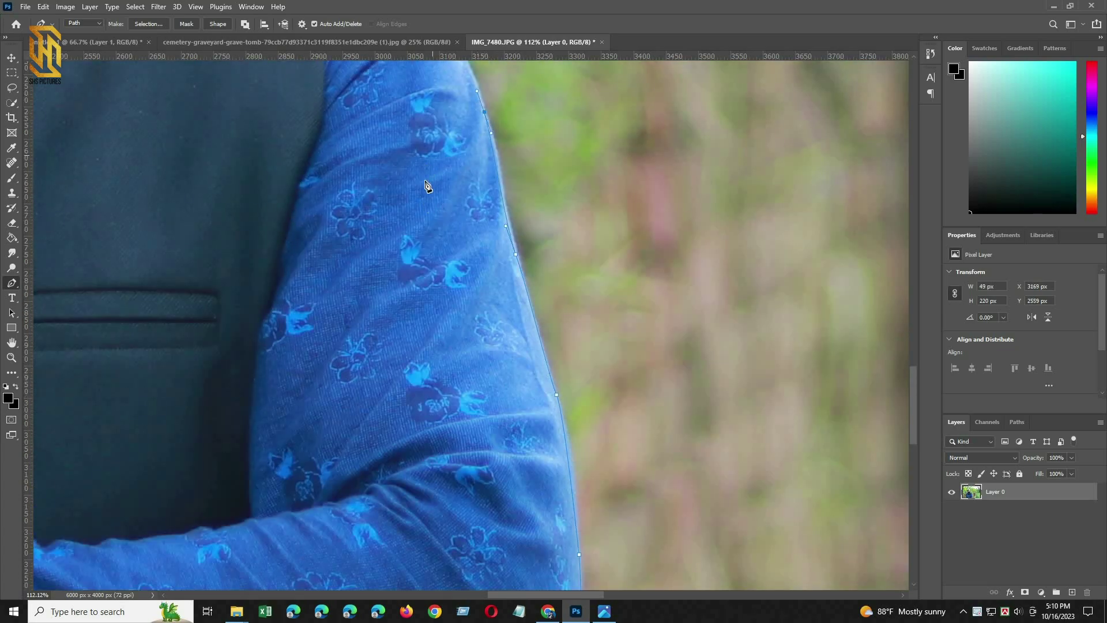
scroll(411, 141, "up", 3)
left_click_drag(420, 150, 365, 106)
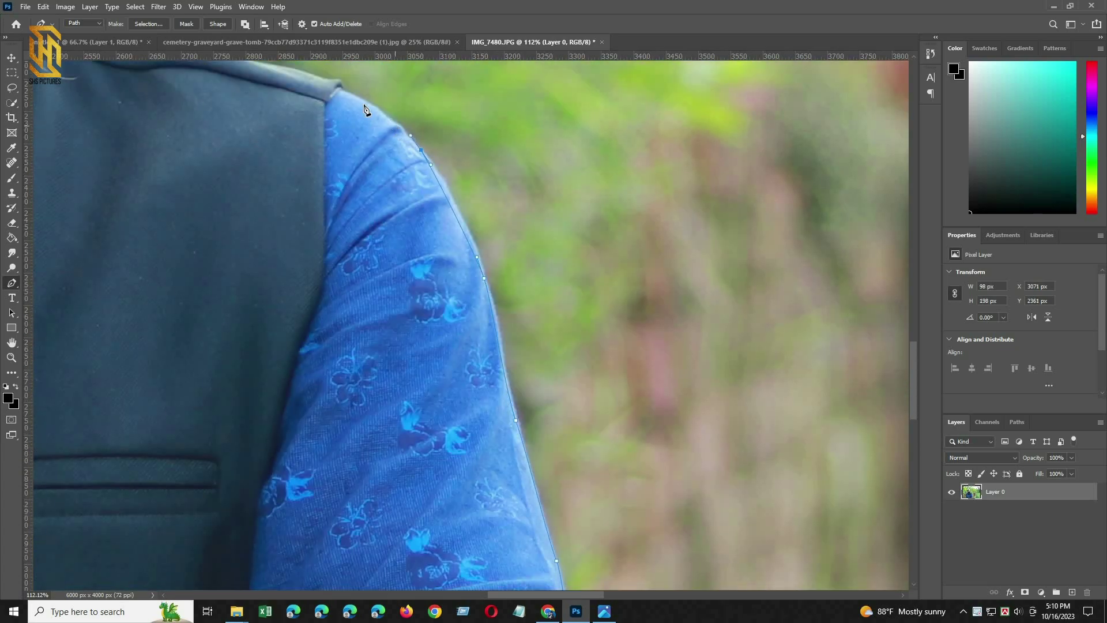
left_click(347, 92)
Extend the pen path along the vest's shoulder and up the beard's edge to the man's temple.
scroll(347, 92, "down", 5)
left_click(422, 208)
left_click_drag(346, 178, 334, 170)
left_click_drag(321, 159, 320, 155)
scroll(428, 315, "up", 2)
scroll(429, 320, "up", 4)
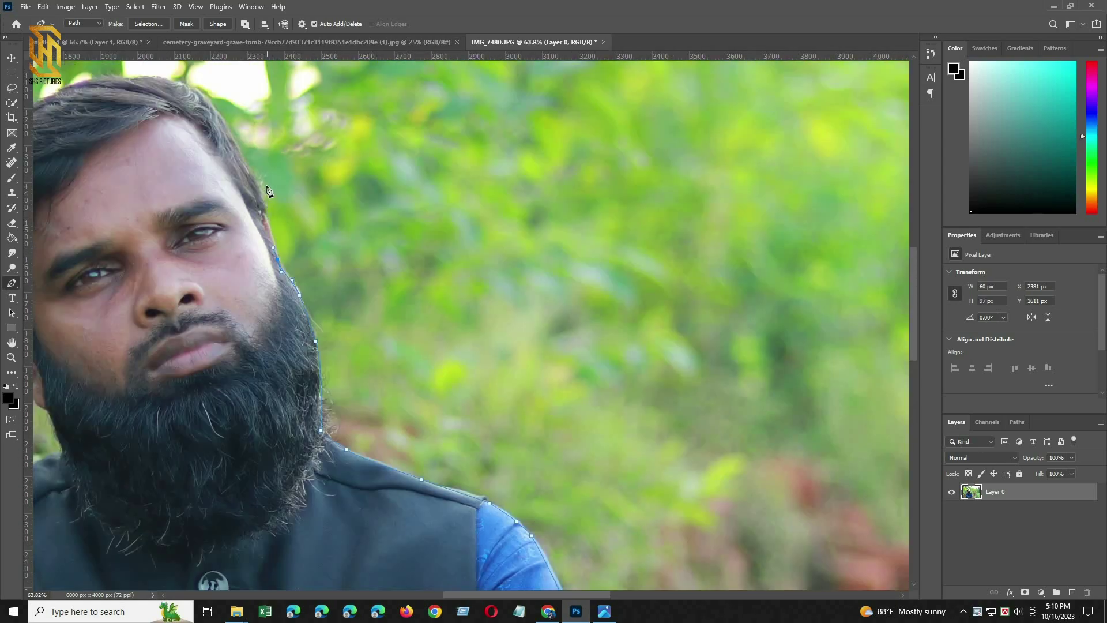
Trace the pen path over the top of the hair and down to the opposite side of the head.
scroll(413, 150, "left", 4)
left_click_drag(445, 170, 429, 150)
left_click_drag(375, 131, 348, 134)
left_click_drag(254, 165, 225, 190)
mouse_move(199, 231)
left_mouse_down()
mouse_move(193, 249)
mouse_move(202, 245)
left_mouse_up()
scroll(196, 254, "down", 2)
Trace the pen path down the second side of the face, past the ear and along the beard to the collar.
left_click_drag(219, 290, 228, 307)
left_click_drag(231, 316, 246, 345)
scroll(260, 376, "down", 1)
left_click_drag(258, 366, 287, 390)
left_click(272, 351, "alt")
left_click_drag(290, 401, 282, 402)
left_click(250, 415)
Trace the pen path across the second shoulder and down the outer edge of that sleeve.
scroll(250, 416, "down", 1)
left_click(193, 397)
left_click_drag(129, 429, 119, 436)
left_click_drag(72, 488, 61, 534)
scroll(69, 493, "down", 2)
scroll(60, 513, "down", 7)
left_click_drag(73, 502, 84, 534)
Finish tracing the lower sleeve to the photo's bottom edge and close the path at its starting point.
left_click_drag(107, 513, 128, 536)
left_click_drag(142, 497, 112, 513)
key("ctrl+z")
left_click(115, 549, "shift")
scroll(407, 543, "down", 5)
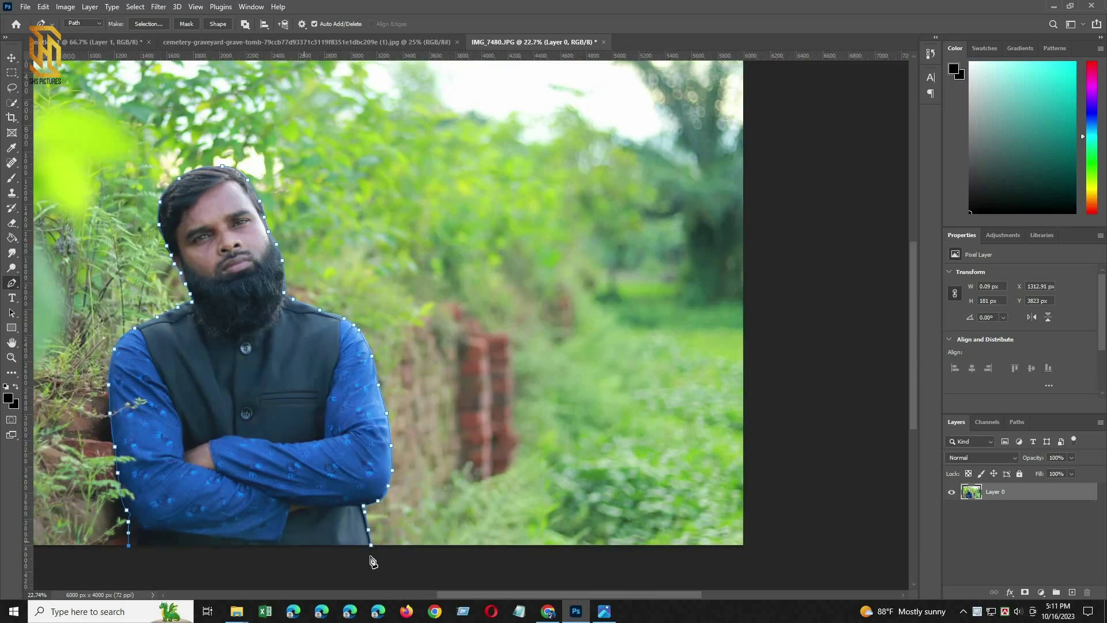
scroll(376, 553, "up", 2)
left_click(370, 540)
scroll(210, 274, "down", 3)
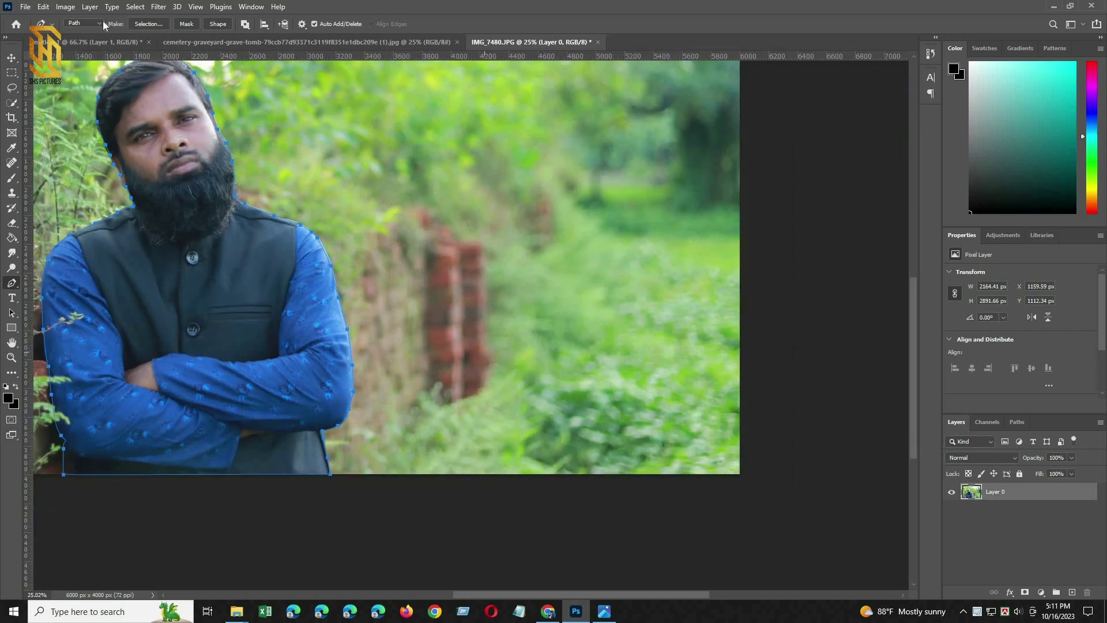
Convert the closed path into a new anti-aliased selection with a feather radius of 0 pixels.
scroll(149, 26, "up", 1)
right_click(583, 141)
left_click(614, 173)
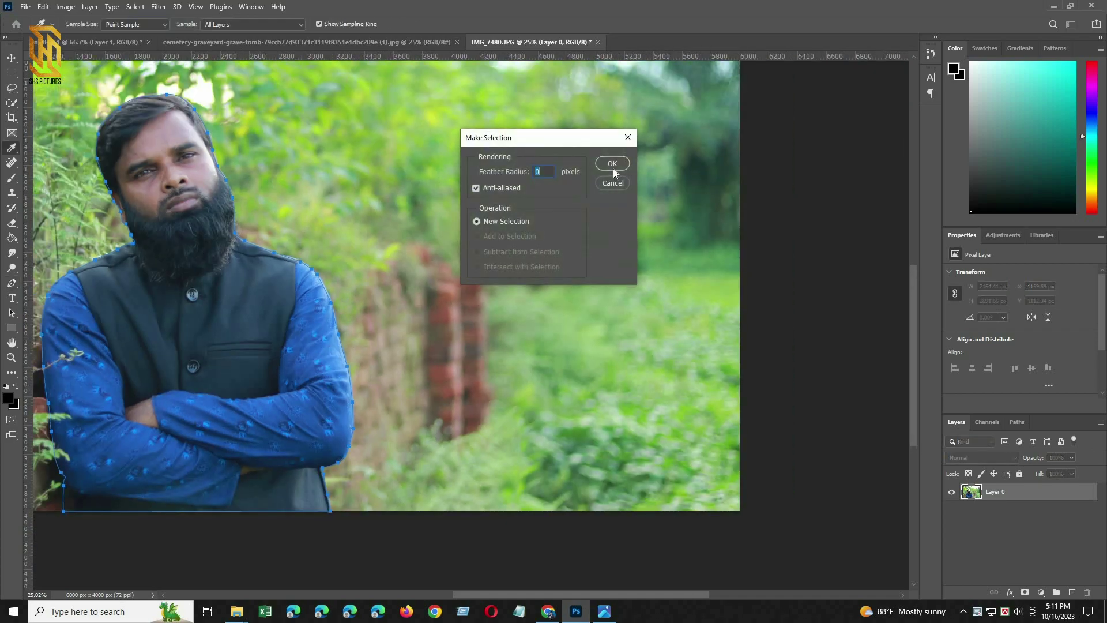
left_click(613, 164)
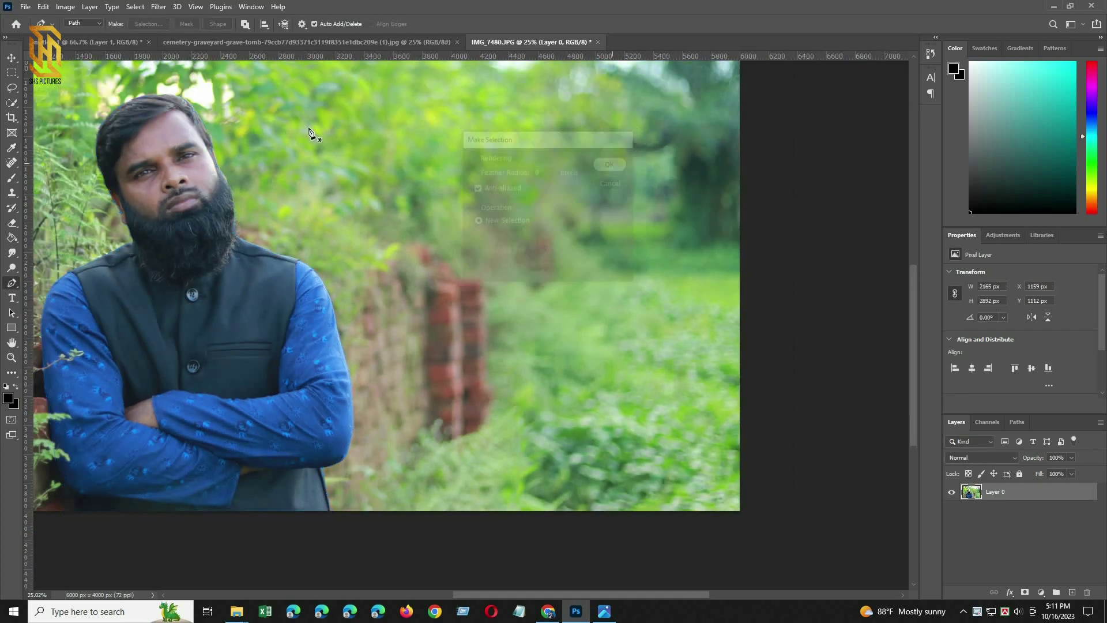
Move the selected man into the 1920 x 1080 cemetery composition with the Move tool.
key("v")
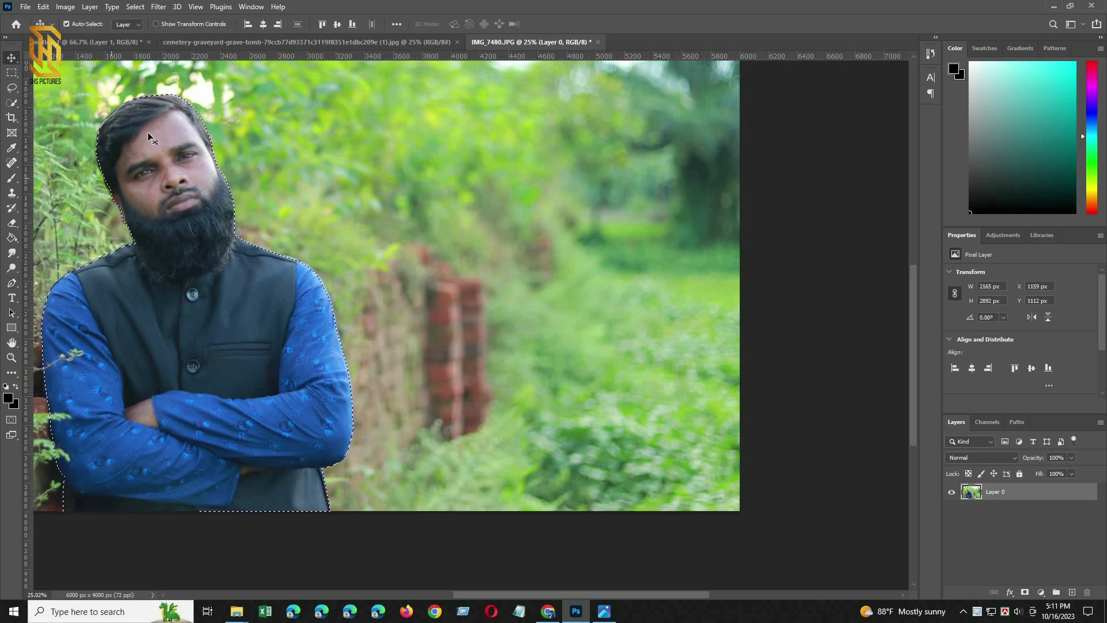
left_click_drag(145, 134, 112, 133)
left_click_drag(81, 41, 586, 298)
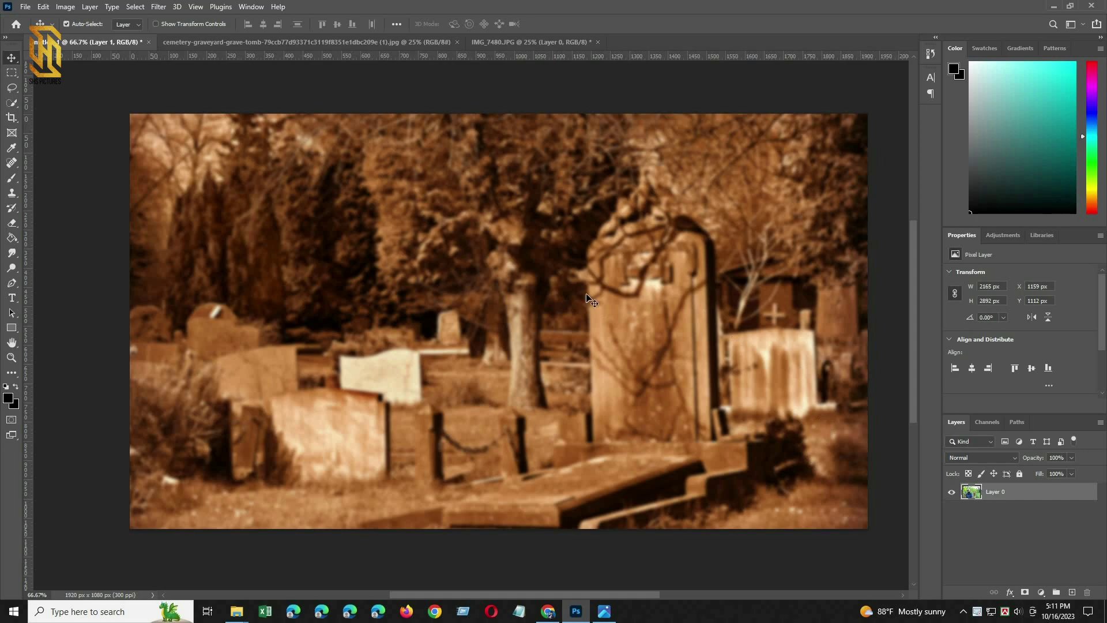
left_click_drag(648, 413, 527, 304)
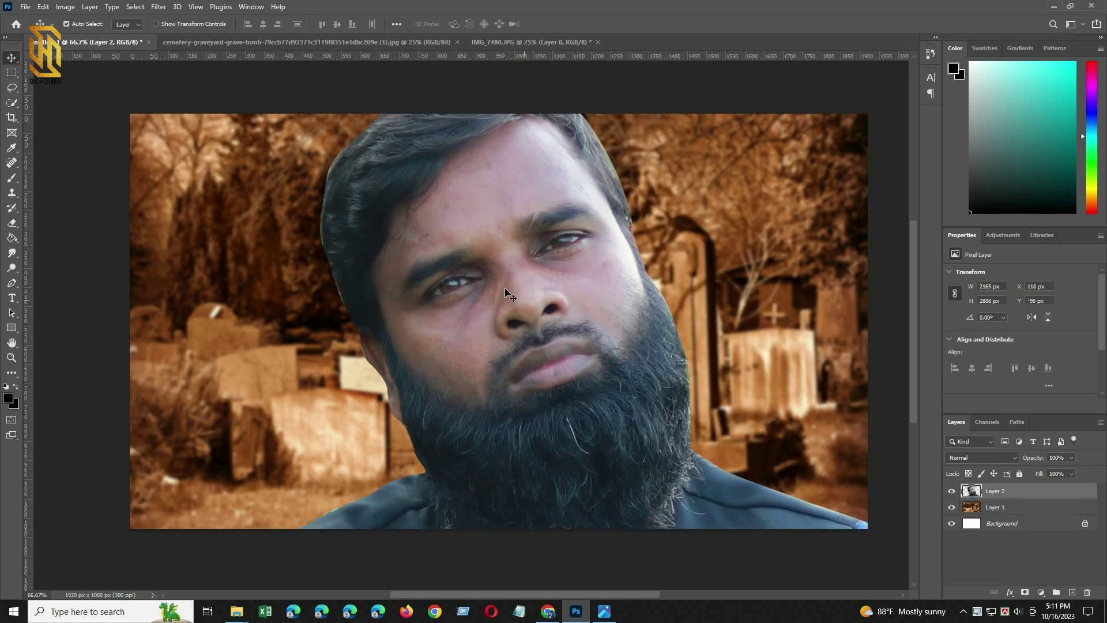
Scale the man to about 35.55% and place him on the left of the cemetery canvas at about X 86, Y 145 px.
scroll(506, 290, "down", 3)
scroll(507, 294, "down", 1)
key("ctrl+t")
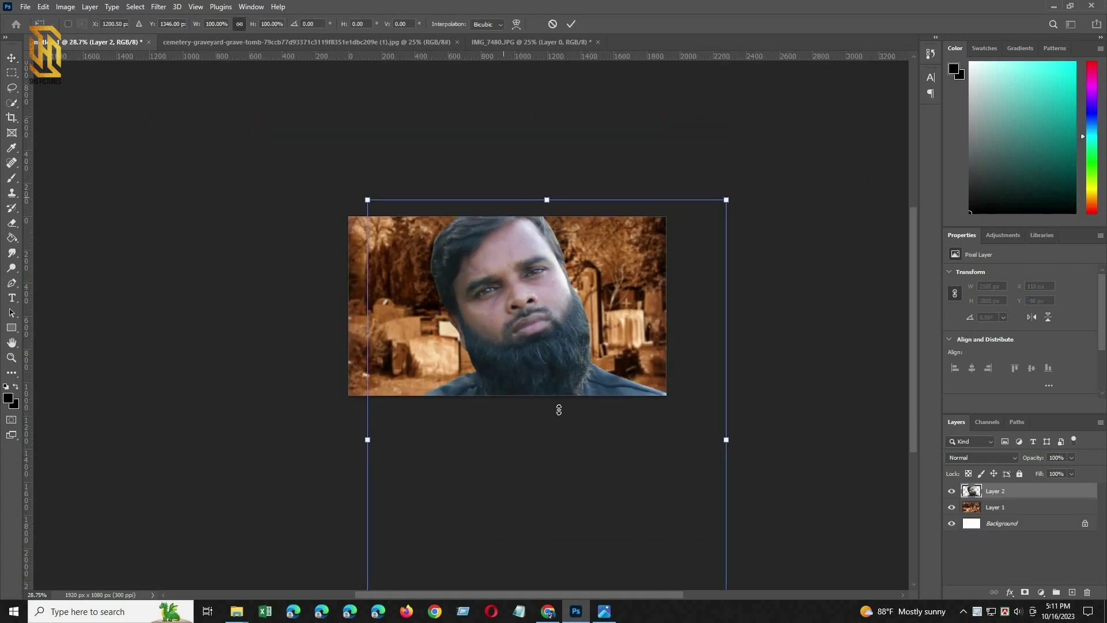
left_click_drag(546, 200, 546, 448)
left_click_drag(547, 495, 456, 243)
left_click_drag(454, 196, 453, 255)
left_click_drag(436, 325, 409, 316)
scroll(396, 283, "up", 2)
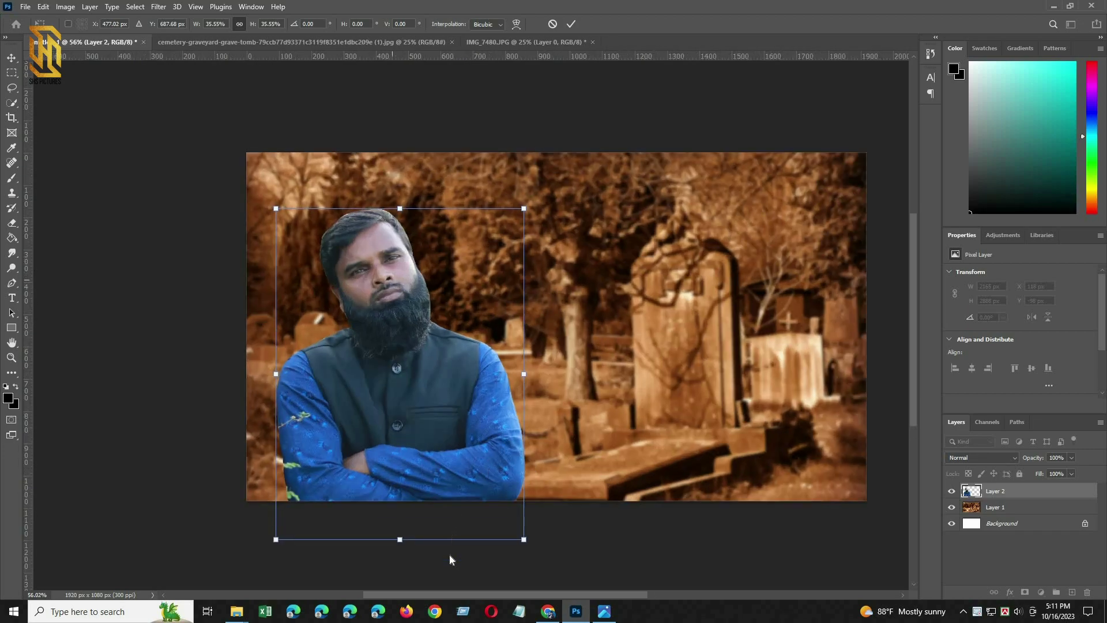
scroll(425, 536, "right", 3)
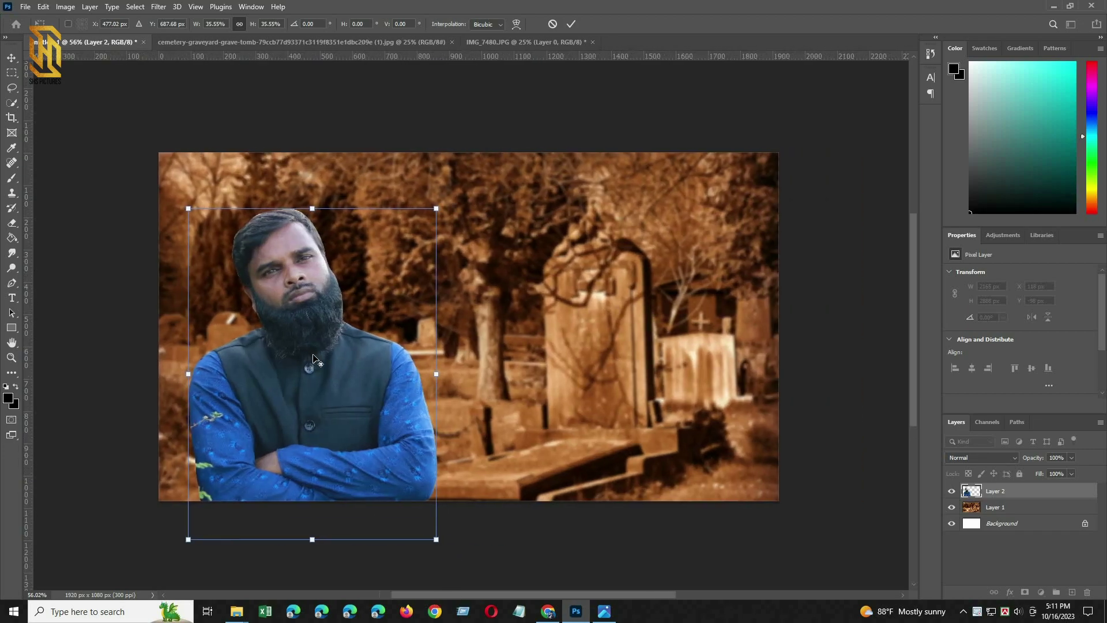
scroll(313, 342, "up", 1)
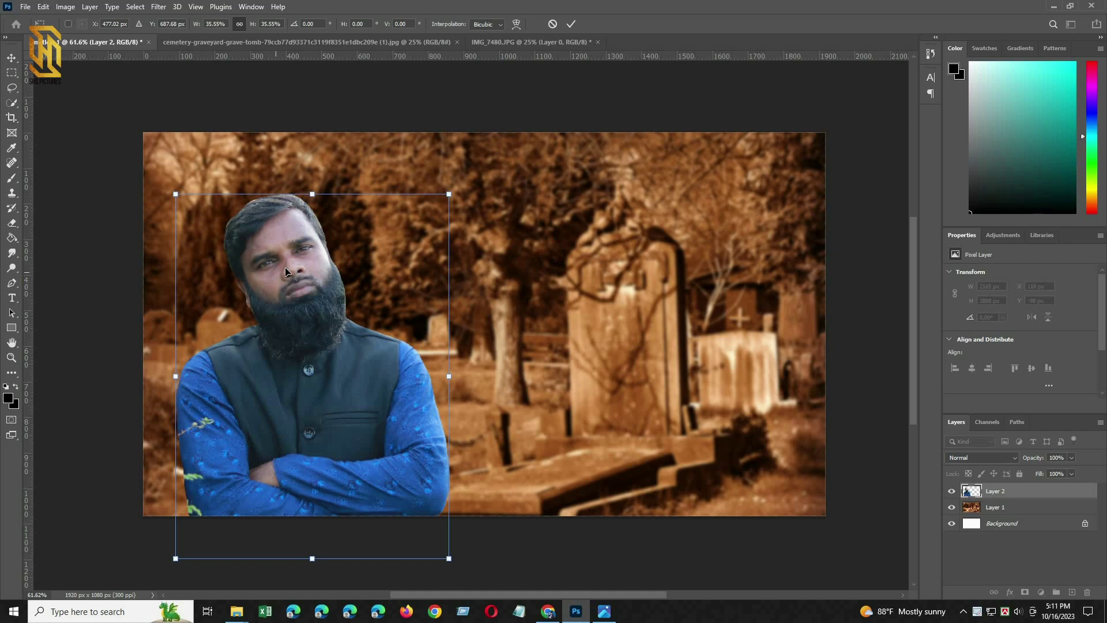
key("Return")
mouse_move(286, 271)
left_mouse_down()
mouse_move(300, 254)
mouse_move(282, 254)
left_mouse_up()
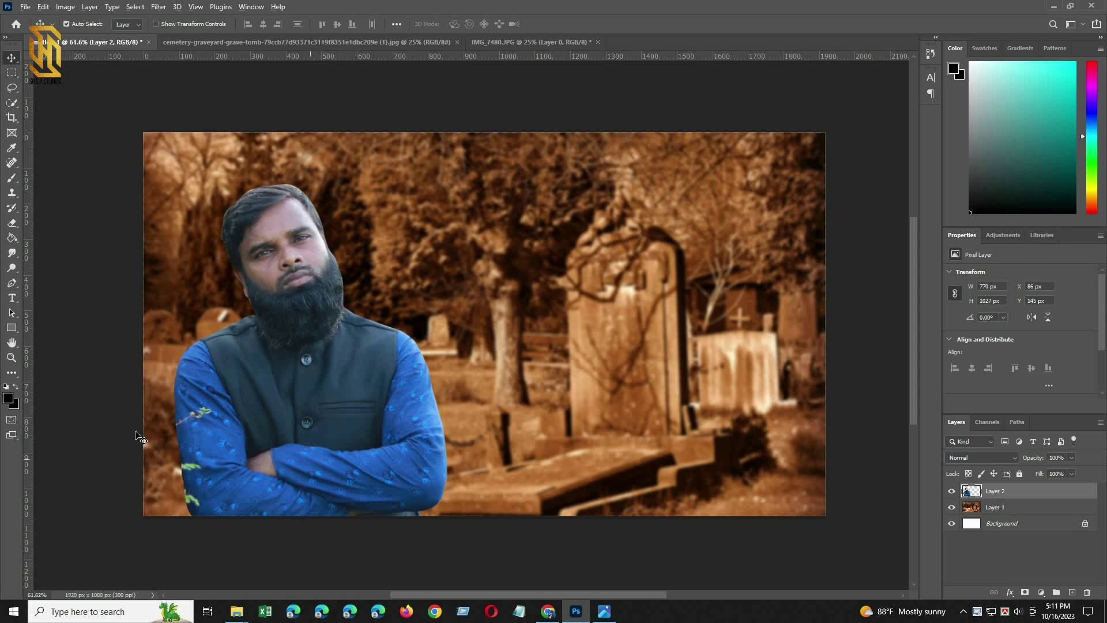
Lasso the upper leafy twig on the man's sleeve, remove it with a Content-Aware fill at 100% opacity, and deselect.
scroll(137, 438, "up", 5)
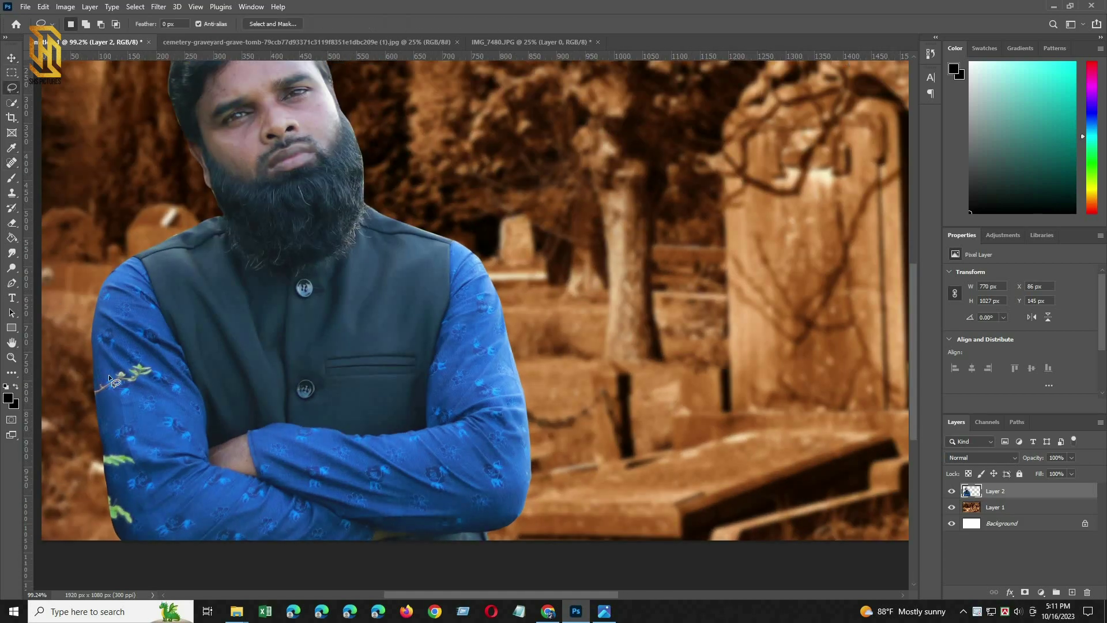
scroll(95, 380, "up", 3)
left_click_drag(134, 374, 167, 355)
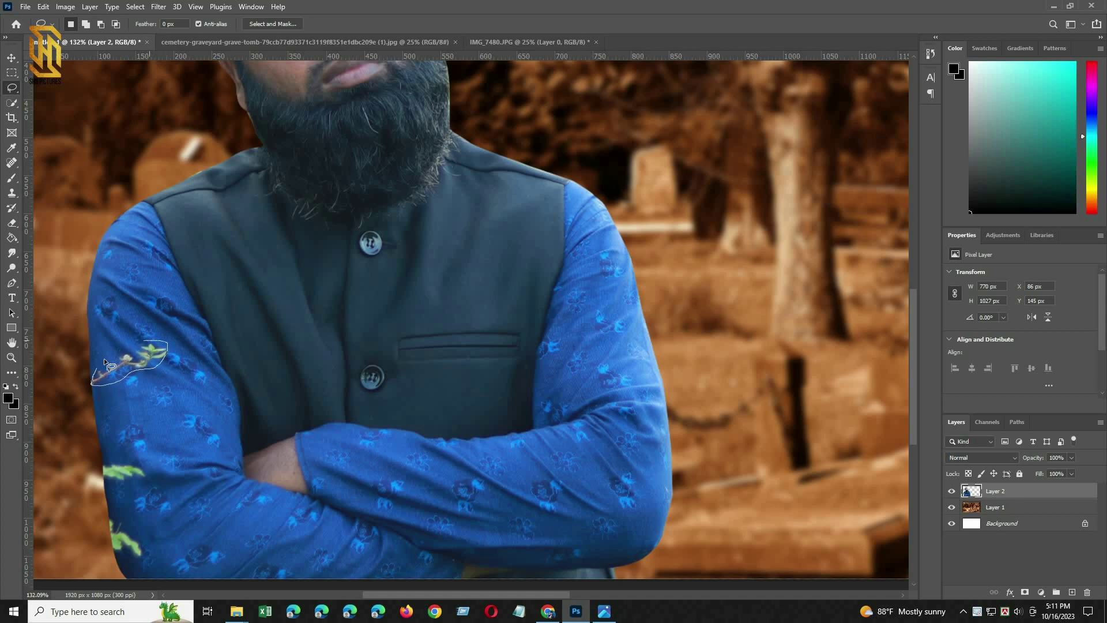
left_click_drag(99, 378, 95, 381)
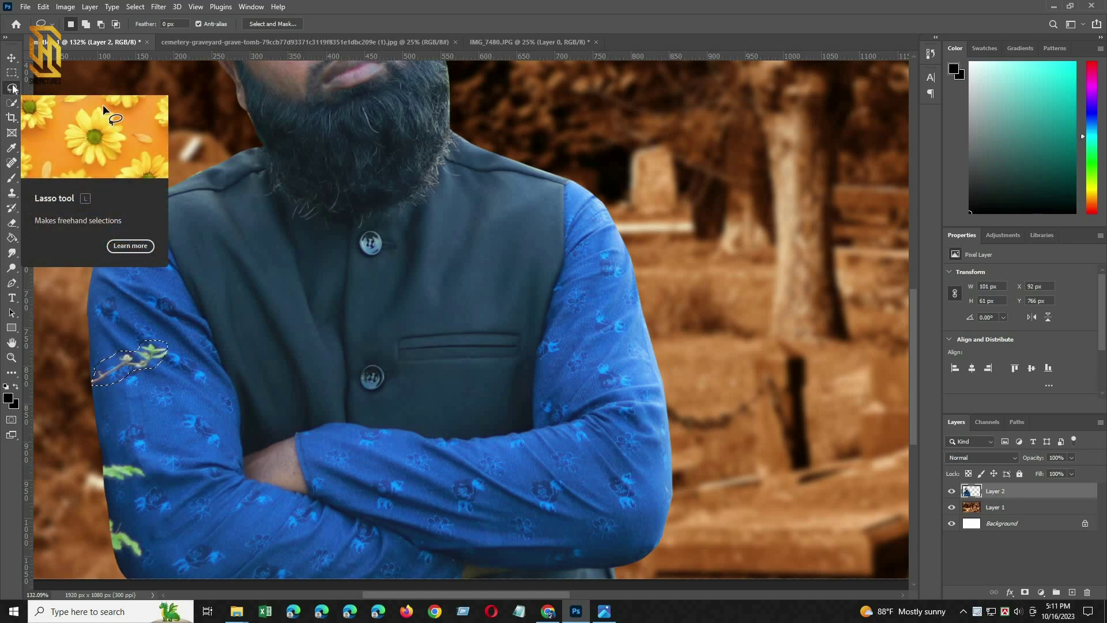
left_click(158, 7)
key("Escape")
right_click(111, 373)
left_click(147, 508)
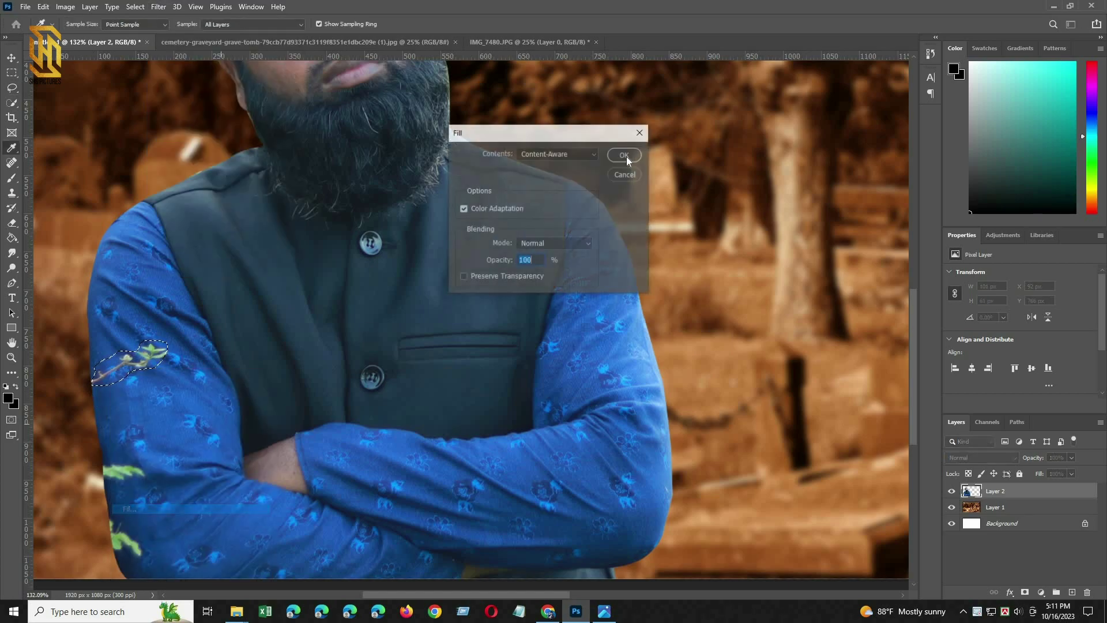
key("Return")
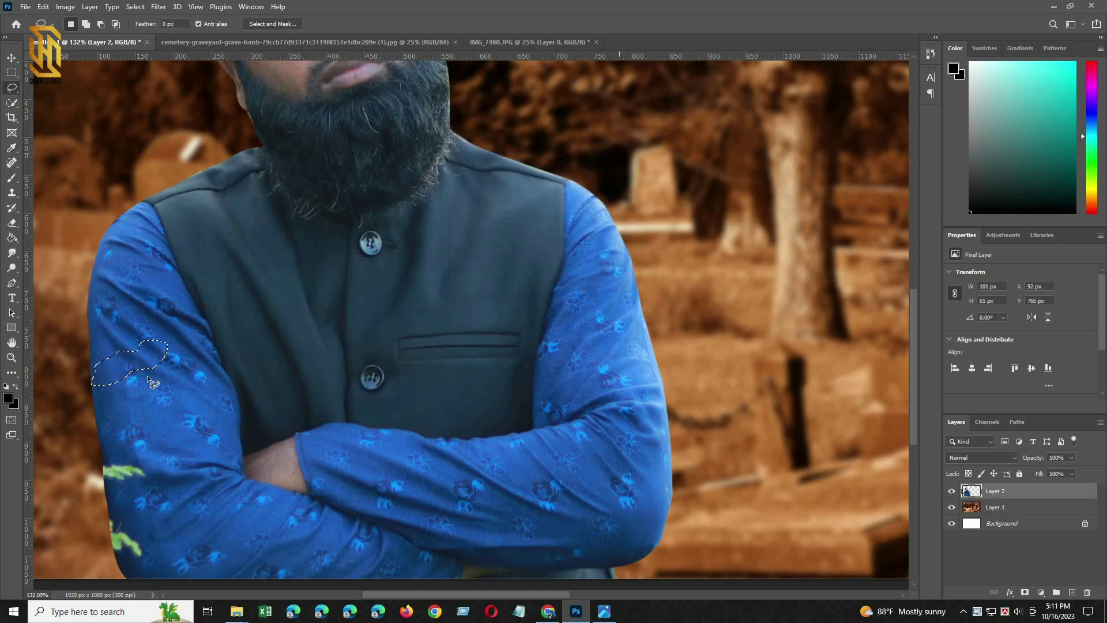
key("ctrl+d")
Lasso the middle green leaf on the sleeve's outer edge, remove it with a fill, and deselect.
scroll(107, 447, "down", 1)
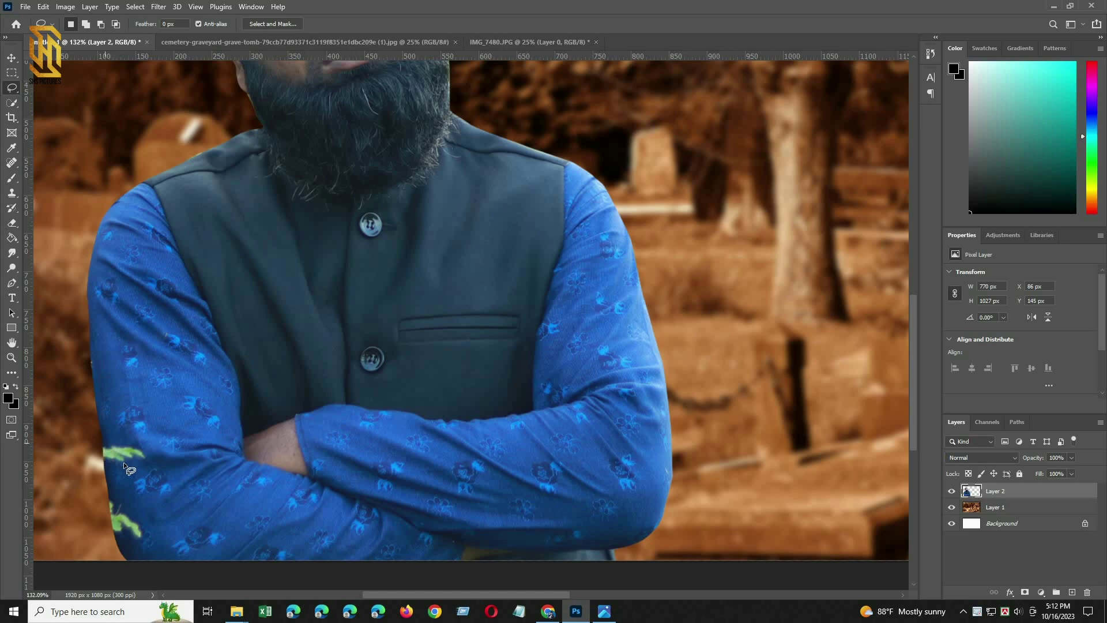
mouse_move(141, 462)
left_mouse_down()
mouse_move(113, 444)
mouse_move(106, 453)
left_mouse_up()
right_click(106, 451)
left_click(126, 372)
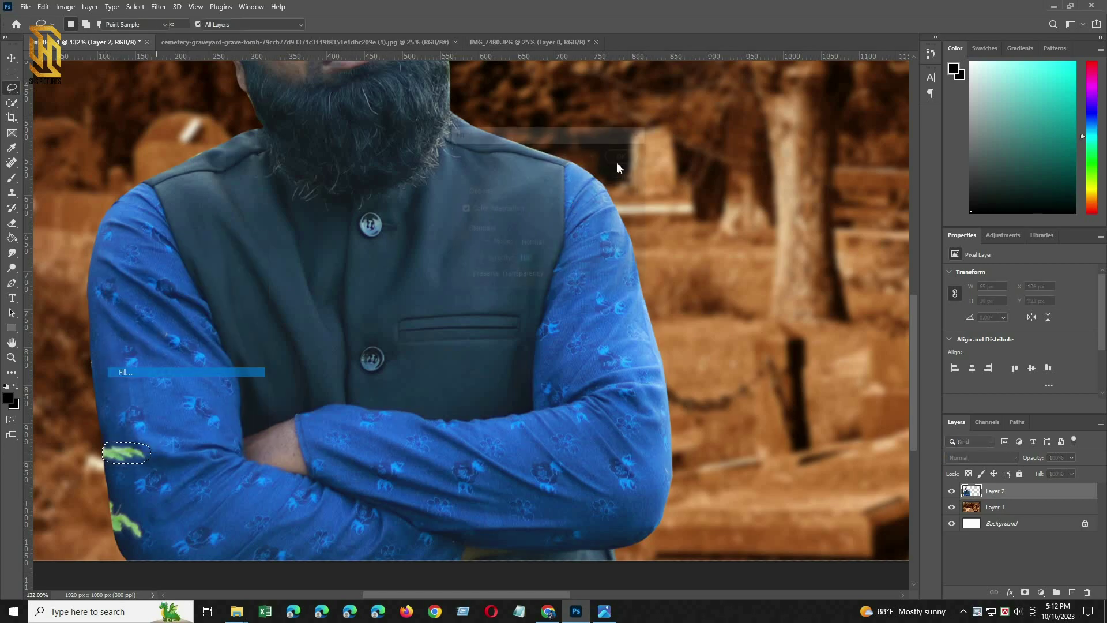
key("Return")
key("ctrl+d")
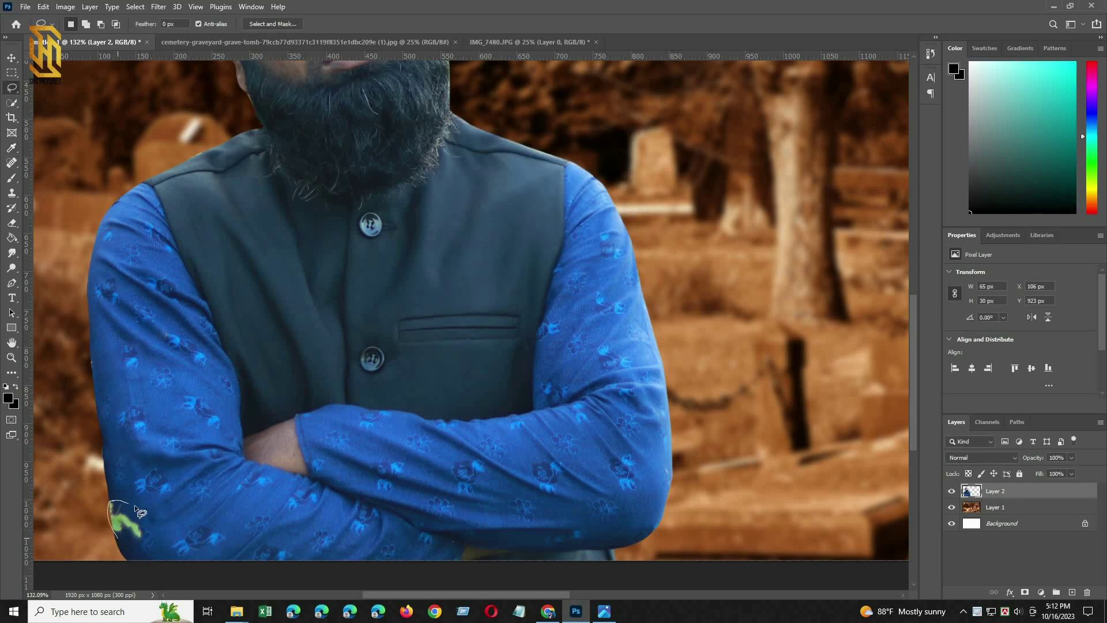
Remove the lowest green leaf near the sleeve's bottom with a Content-Aware fill and deselect.
right_click(125, 519)
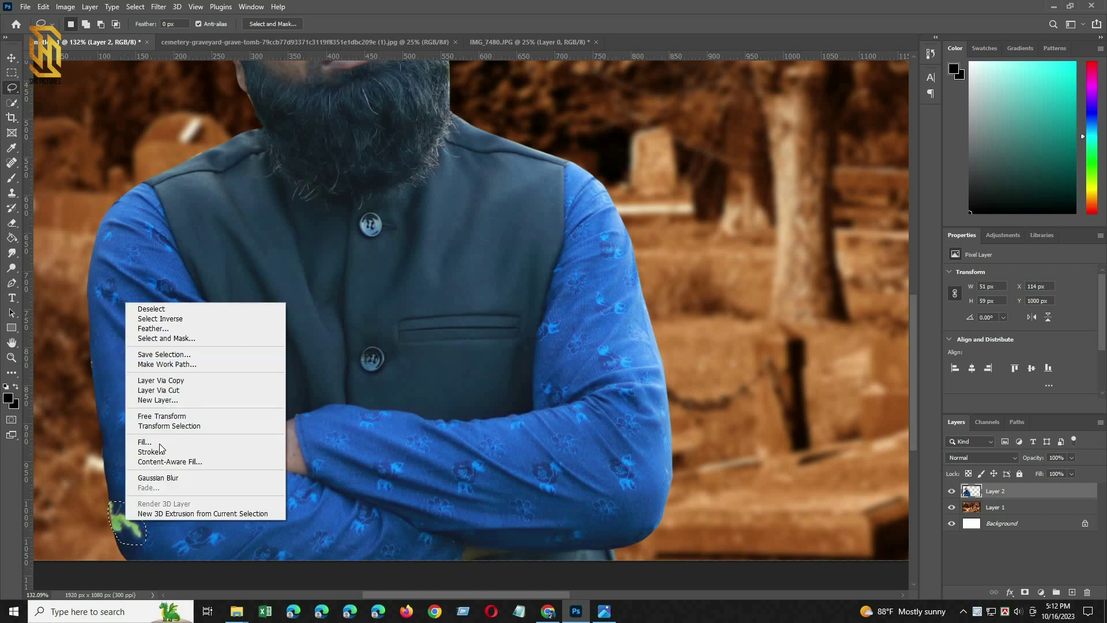
left_click(144, 442)
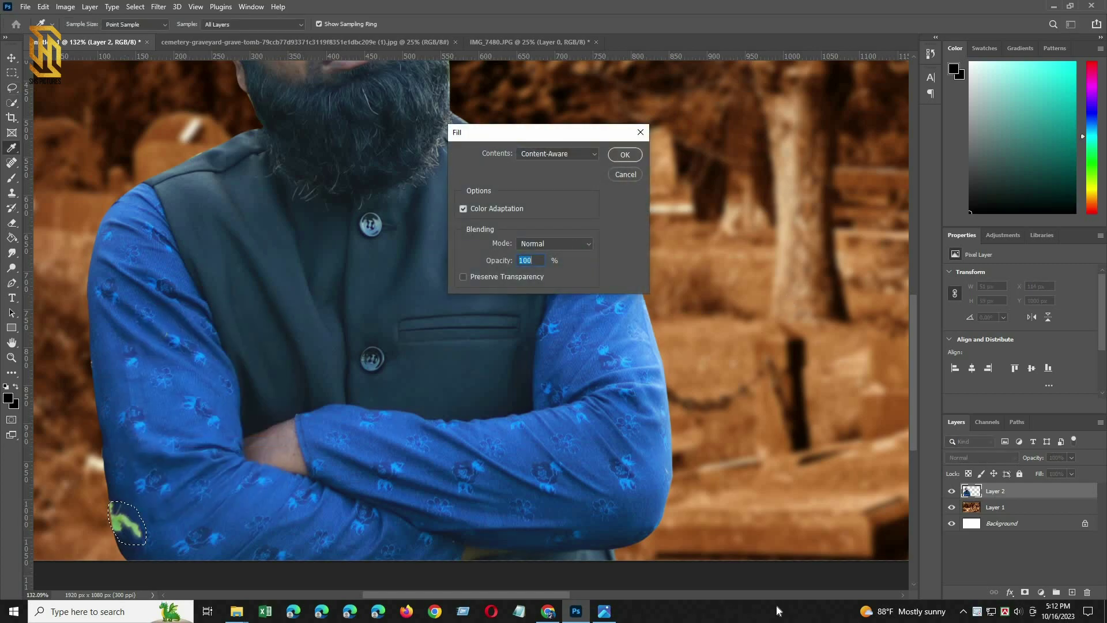
key("Return")
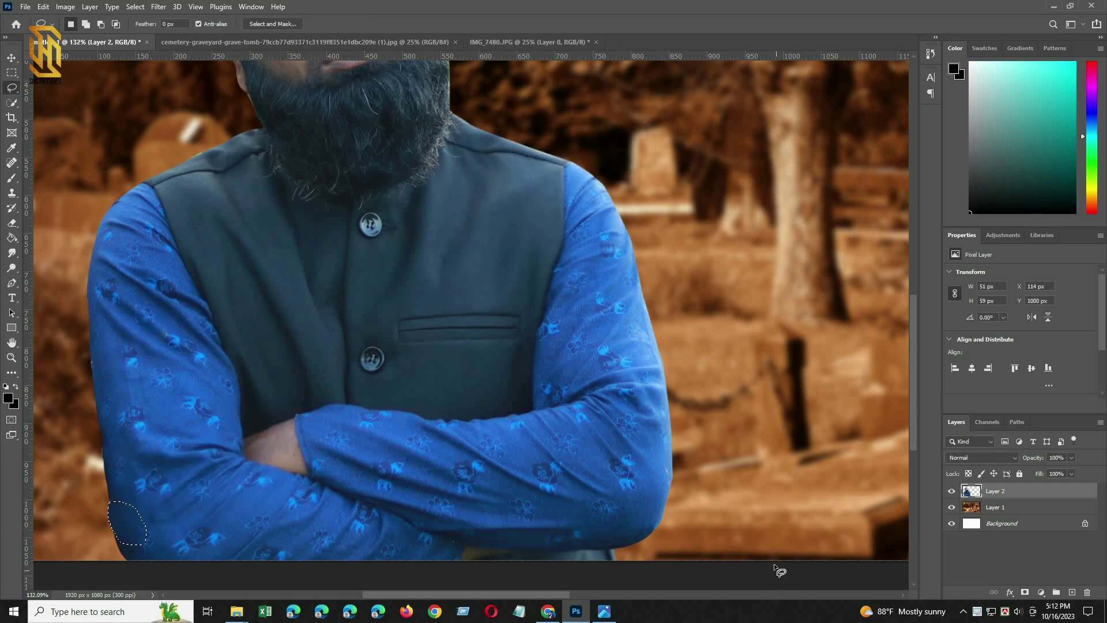
key("ctrl+d")
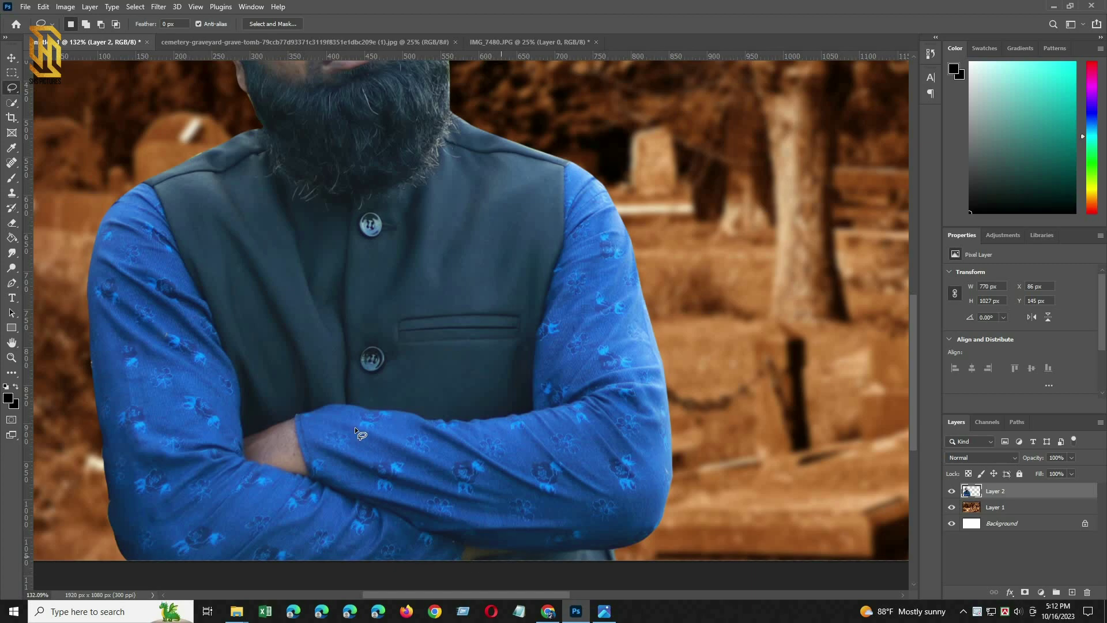
scroll(398, 365, "down", 3)
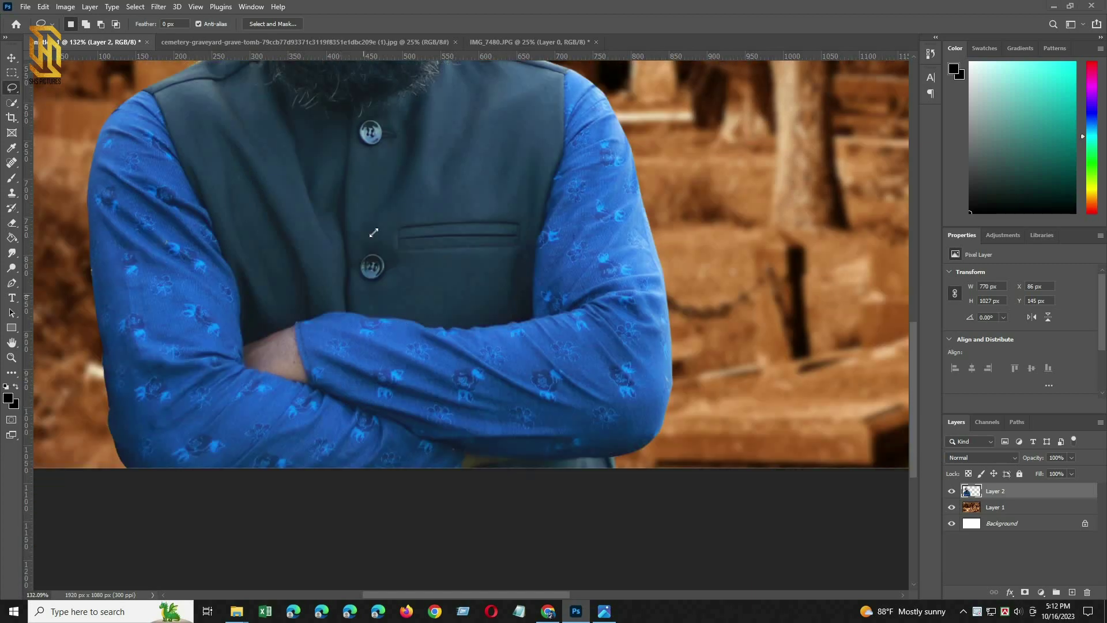
scroll(361, 253, "up", 2)
key("super")
key("super")
scroll(451, 304, "down", 8)
scroll(327, 351, "up", 3)
scroll(531, 507, "down", 2)
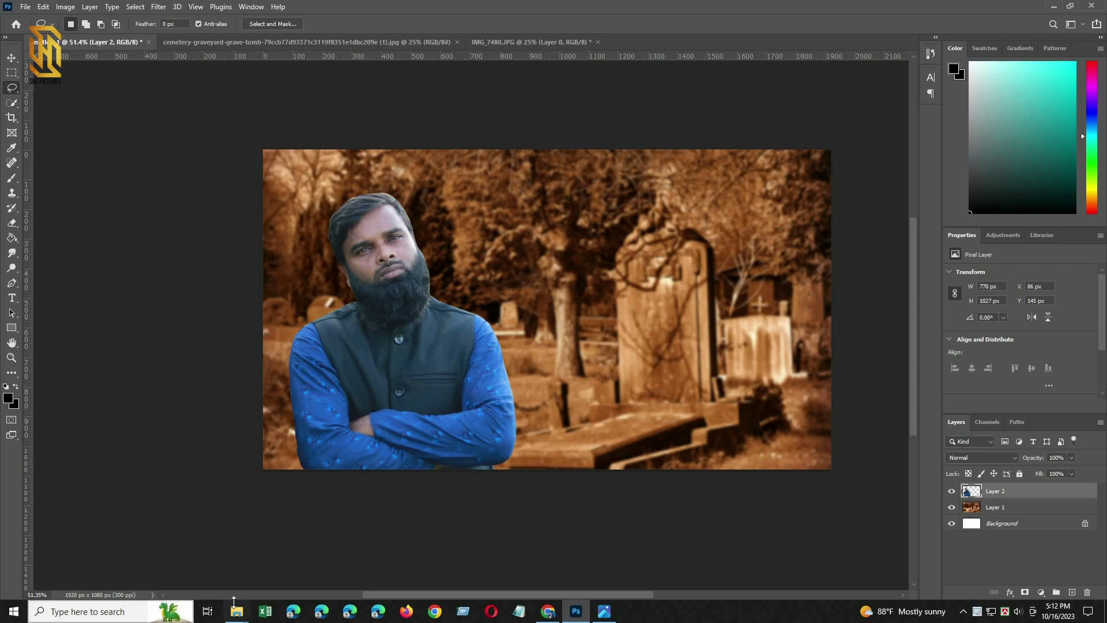
Switch to File Explorer, open Screenshot_2 in the Lightshot folder, and close the IMG_7480-removebg-preview.png viewer.
mouse_move(236, 610)
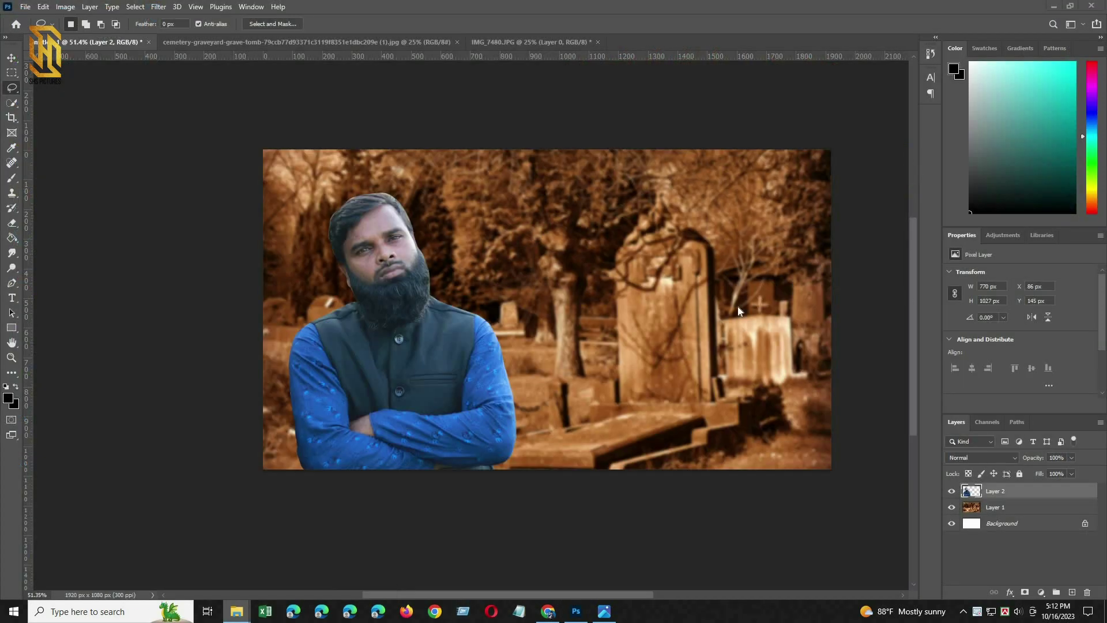
double_click(700, 278)
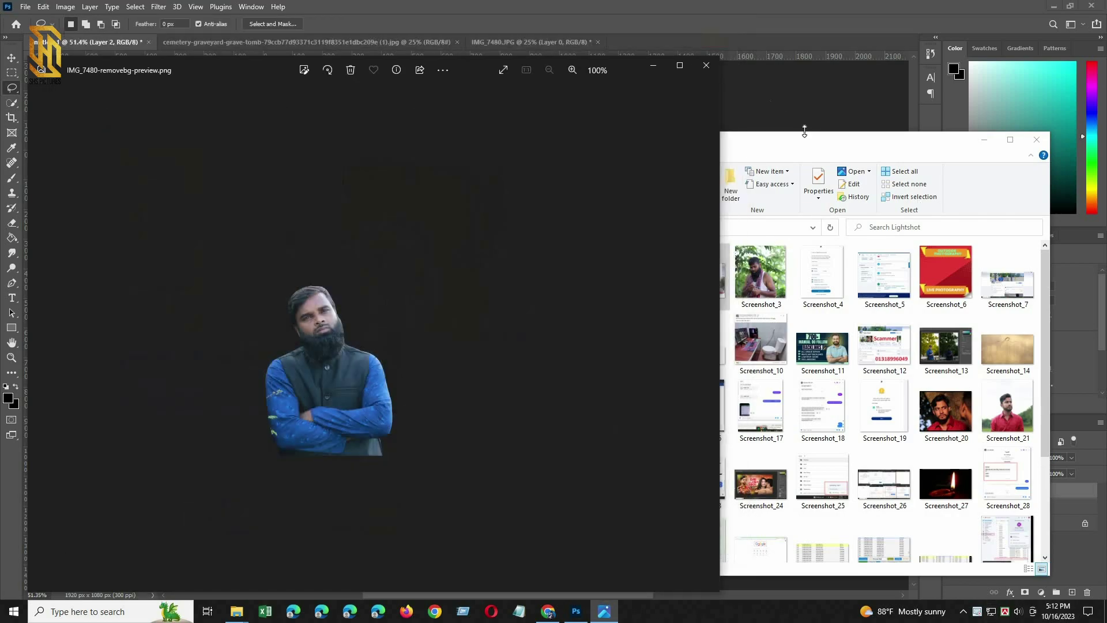
left_click(706, 65)
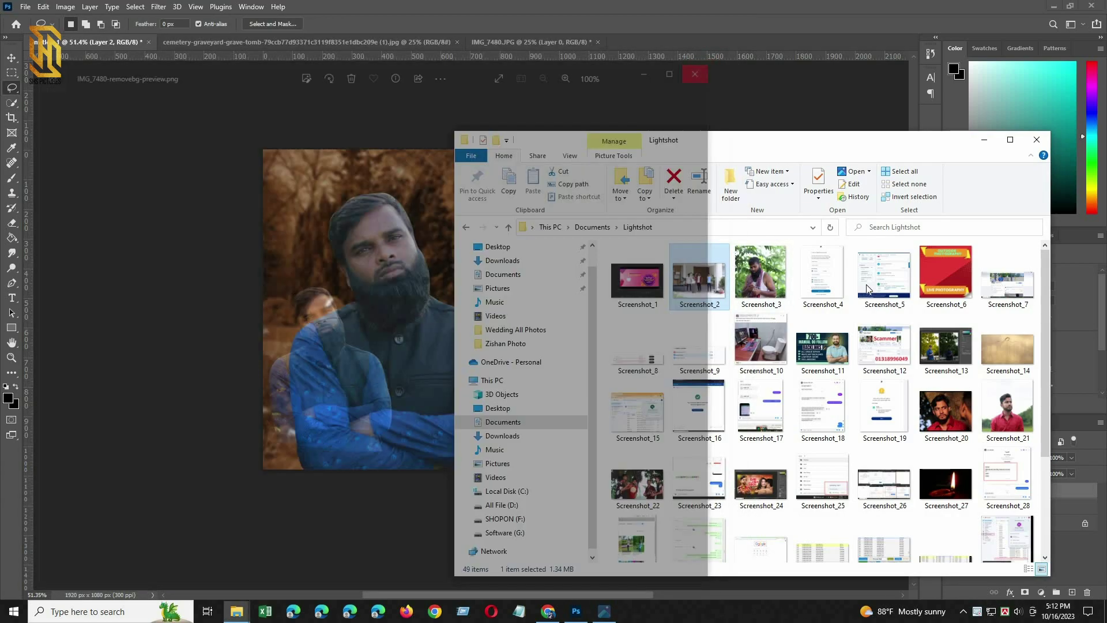
Open Screenshot_2.png in Photoshop and copy its image into the cemetery composition, over the lower part of the man.
left_click_drag(687, 36, 659, 37)
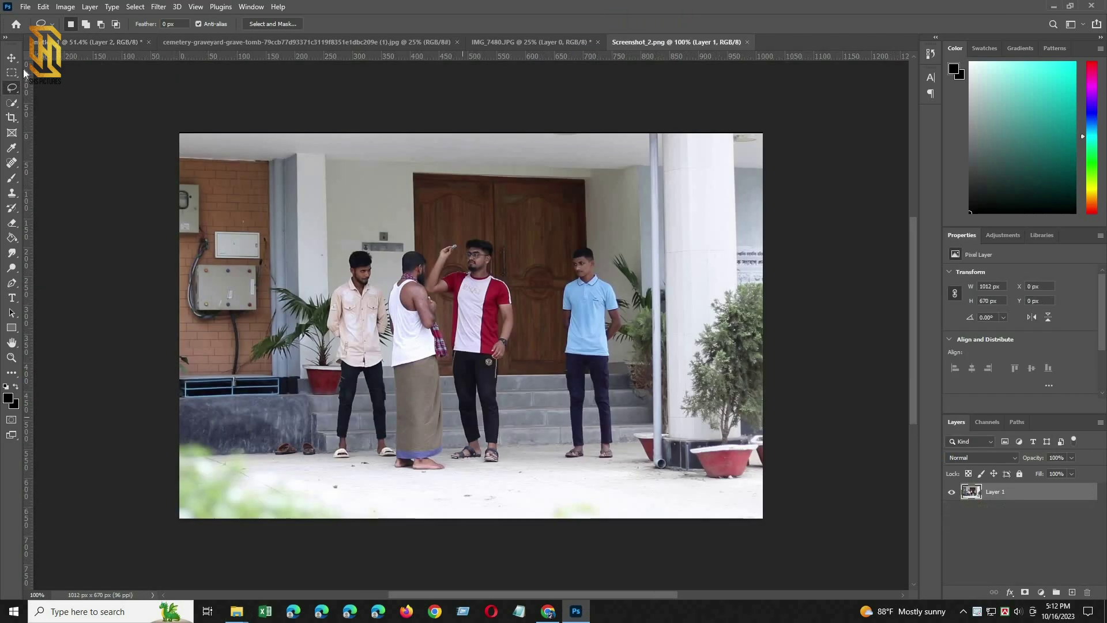
left_click(11, 59)
left_click_drag(79, 50, 430, 448)
left_click(369, 220)
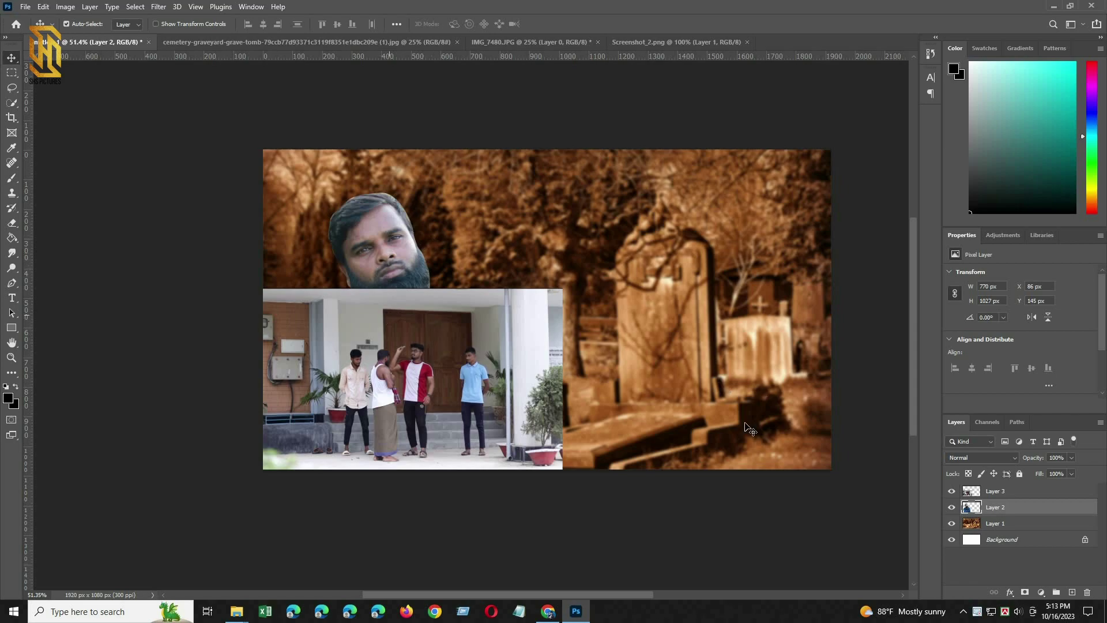
Clip the group photo on Layer 3 to the cut-out man's layer with a clipping mask.
left_click(1008, 493)
right_click(1005, 492)
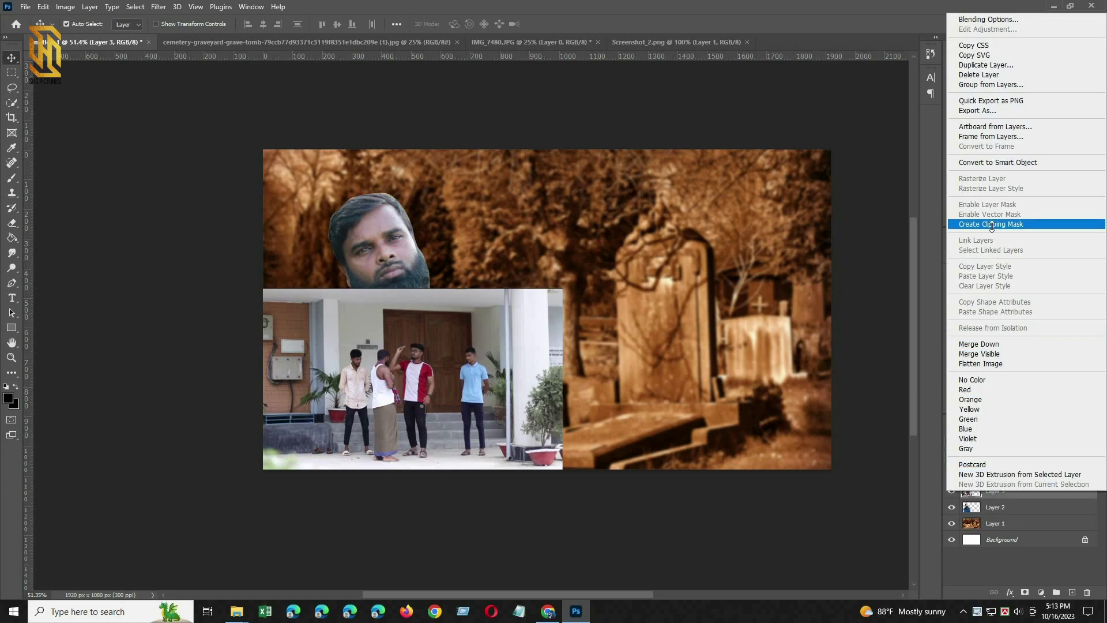
key("Return")
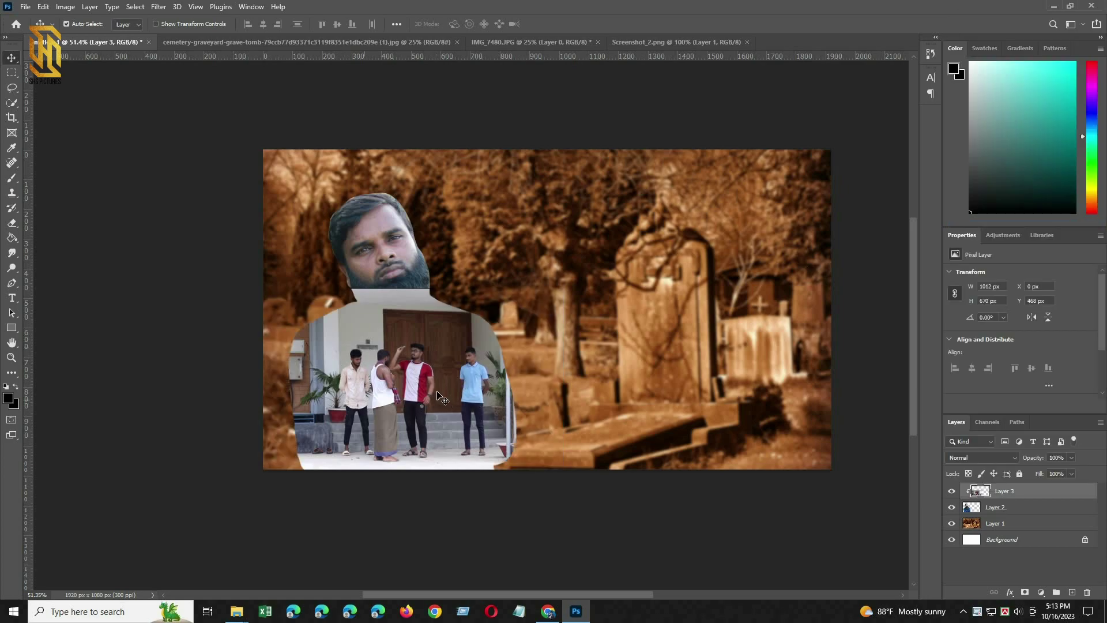
Erase the clipped group photo's upper, side and lower edges with a 400 px soft Eraser to blend it into the man's torso.
left_click(12, 224)
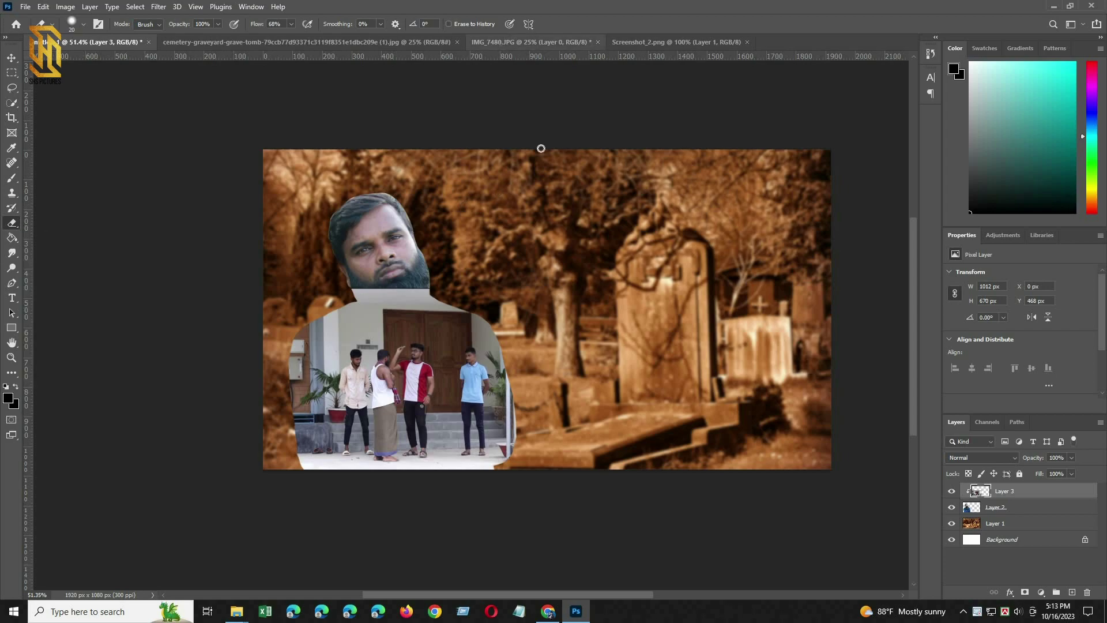
key("bracketright")
key("bracketright")
key("bracketright")
key("bracketright")
key("bracketright")
key("bracketright")
key("bracketright")
key("bracketright")
key("bracketright")
key("bracketright")
key("bracketright")
key("bracketright")
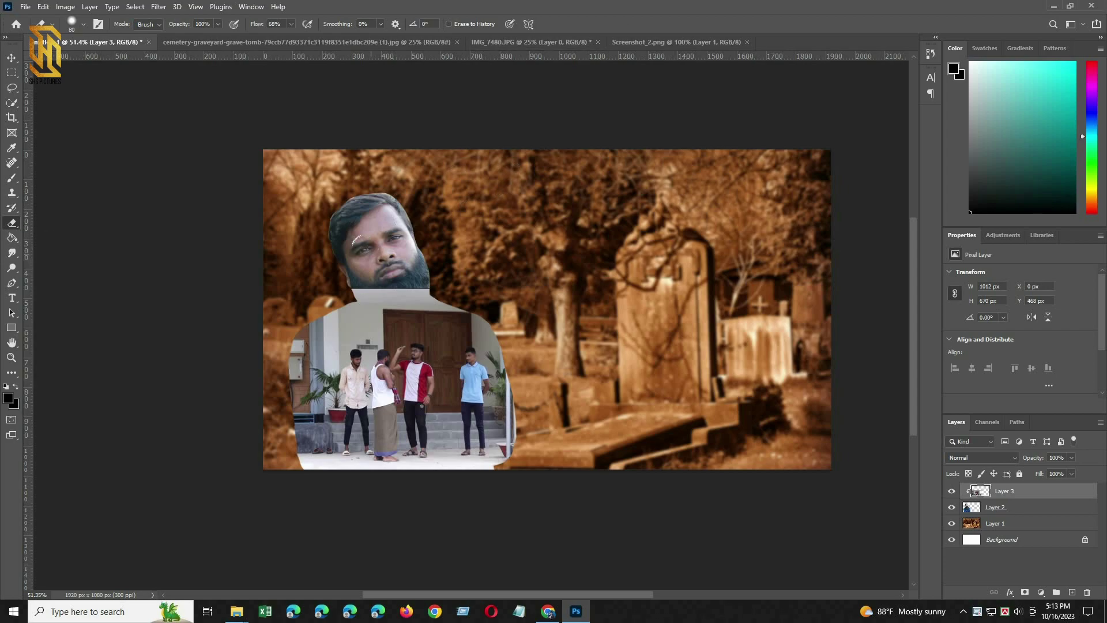
key("bracketright")
mouse_move(370, 253)
left_mouse_down()
mouse_move(412, 257)
mouse_move(390, 249)
left_mouse_up()
mouse_move(230, 251)
left_mouse_down()
mouse_move(242, 404)
mouse_move(271, 322)
mouse_move(358, 265)
left_mouse_up()
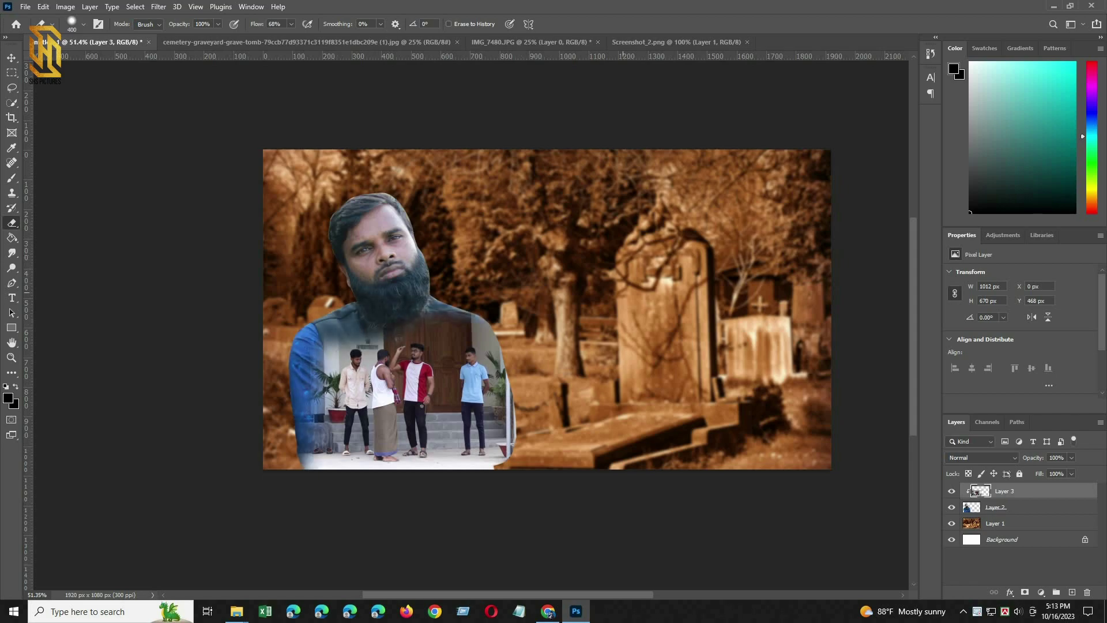
mouse_move(539, 369)
left_mouse_down()
mouse_move(547, 465)
mouse_move(526, 524)
left_mouse_up()
mouse_move(319, 550)
left_mouse_down()
mouse_move(326, 522)
mouse_move(617, 528)
left_mouse_up()
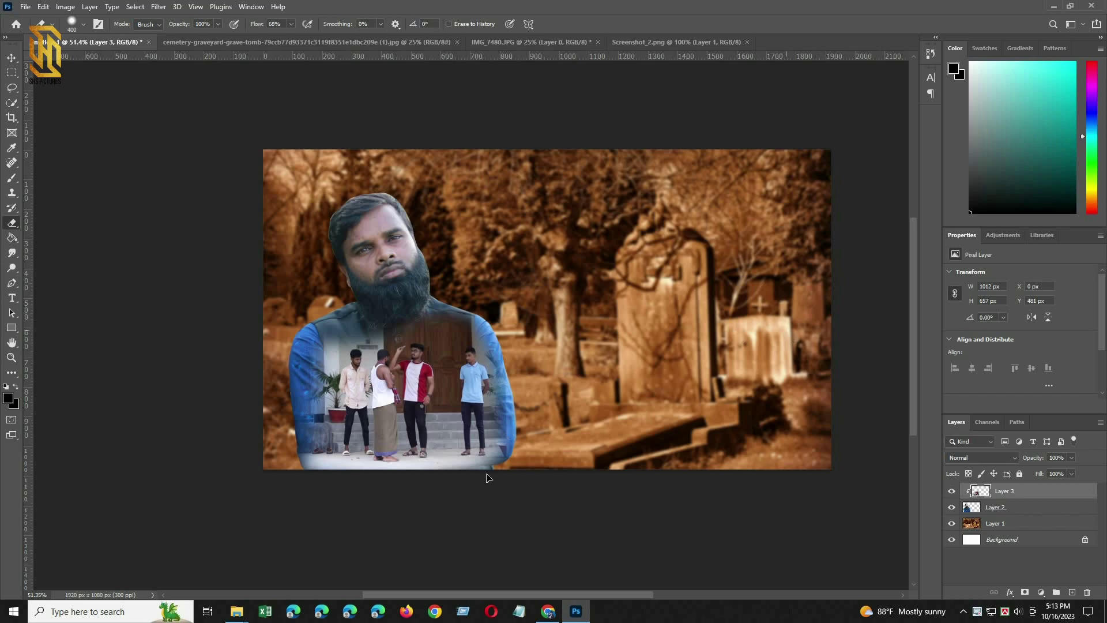
Scale the group photo to about 111% with Free Transform and shift it slightly to the left on the torso.
key("ctrl+t")
left_click_drag(562, 486, 595, 506)
left_click_drag(405, 412, 387, 417)
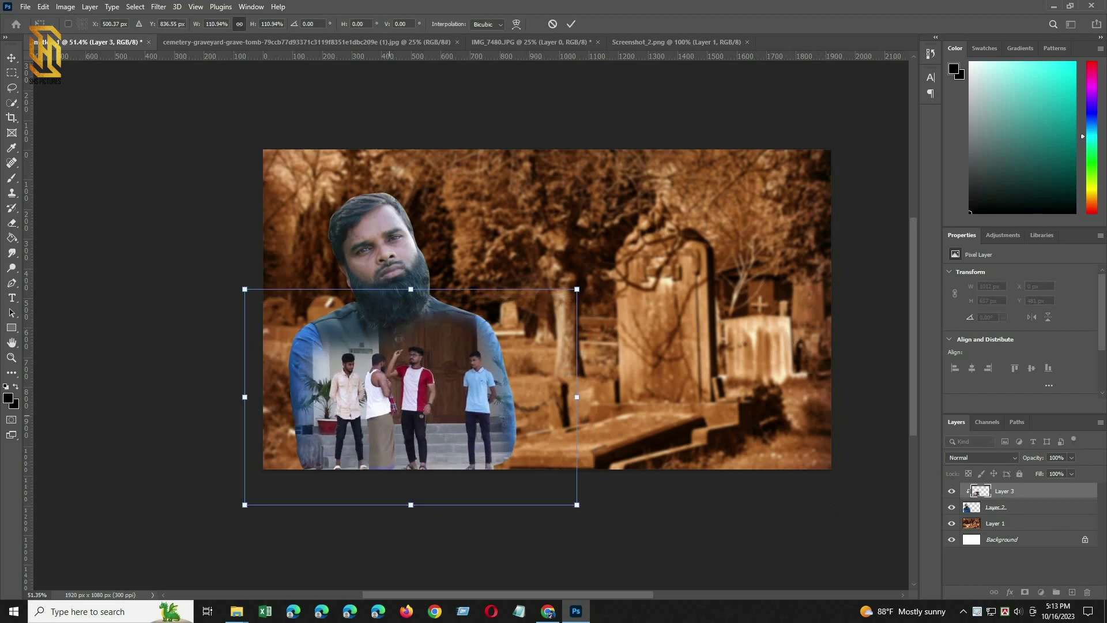
key("Return")
Erase more of the group photo's outer edges and reposition the photo within the man's torso.
key("e")
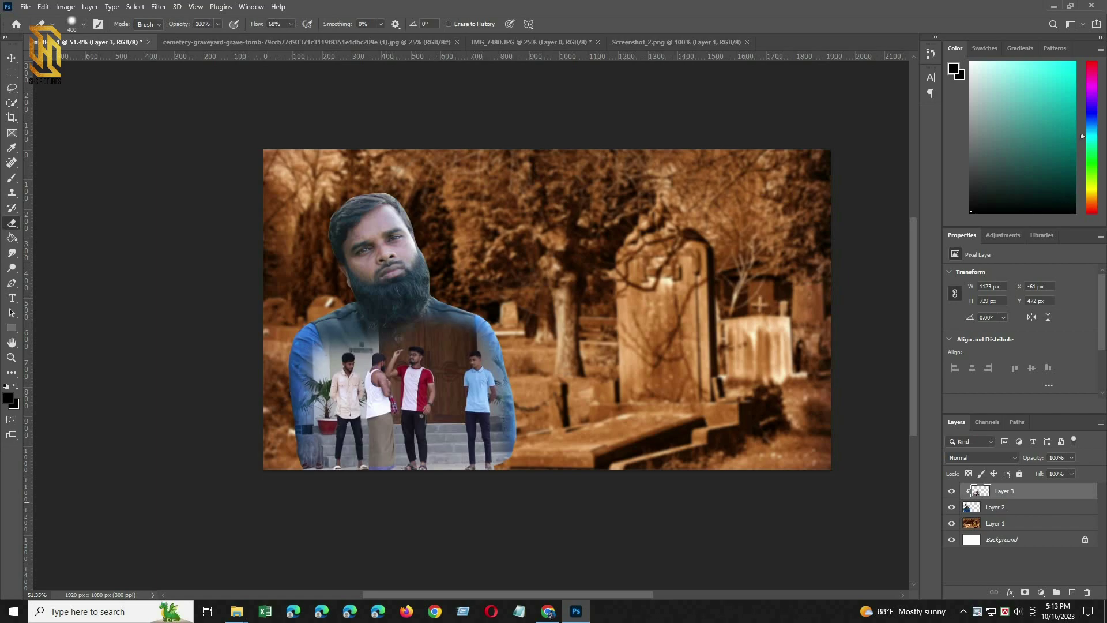
left_click(11, 59)
left_click_drag(427, 384, 425, 396)
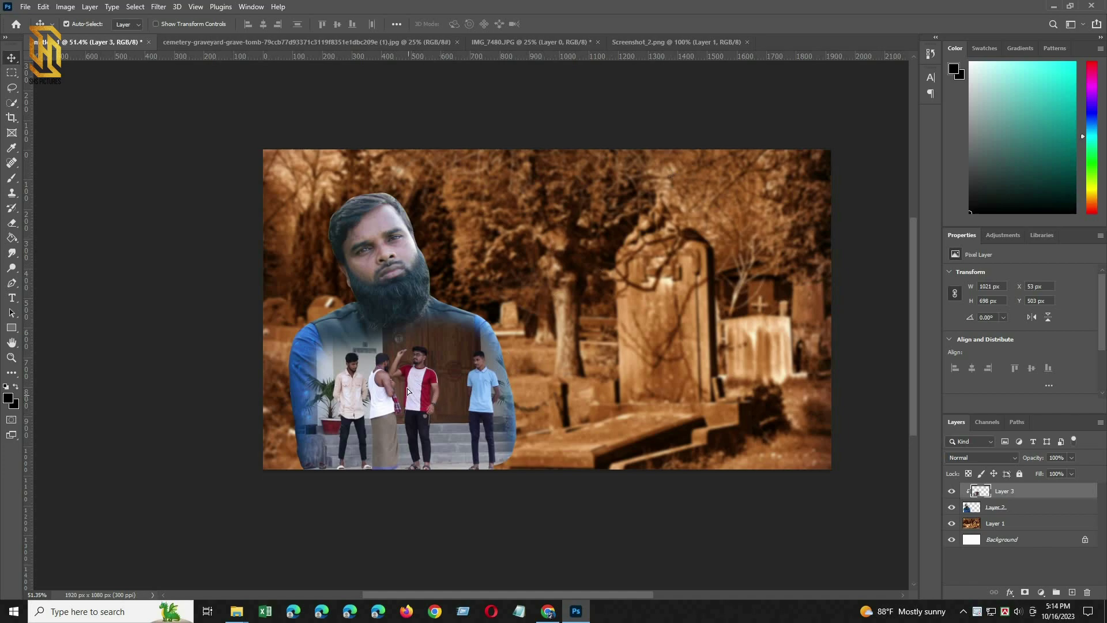
left_click_drag(408, 392, 410, 371)
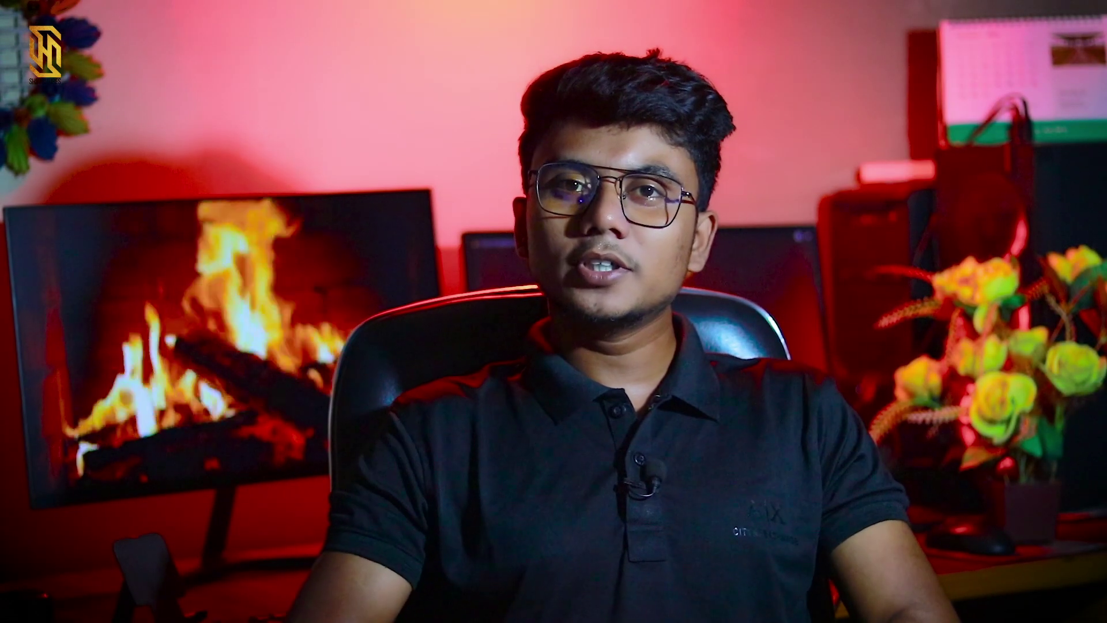